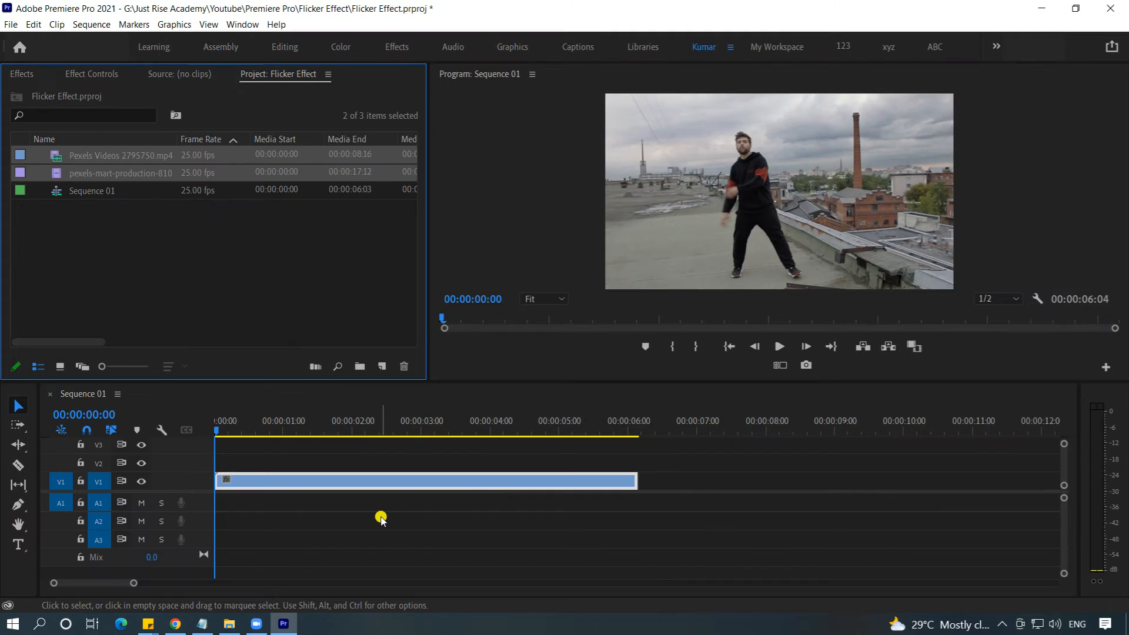
Step: Split the dance clip on V1 at 00:00:00:19 with the Razor tool
key(space)
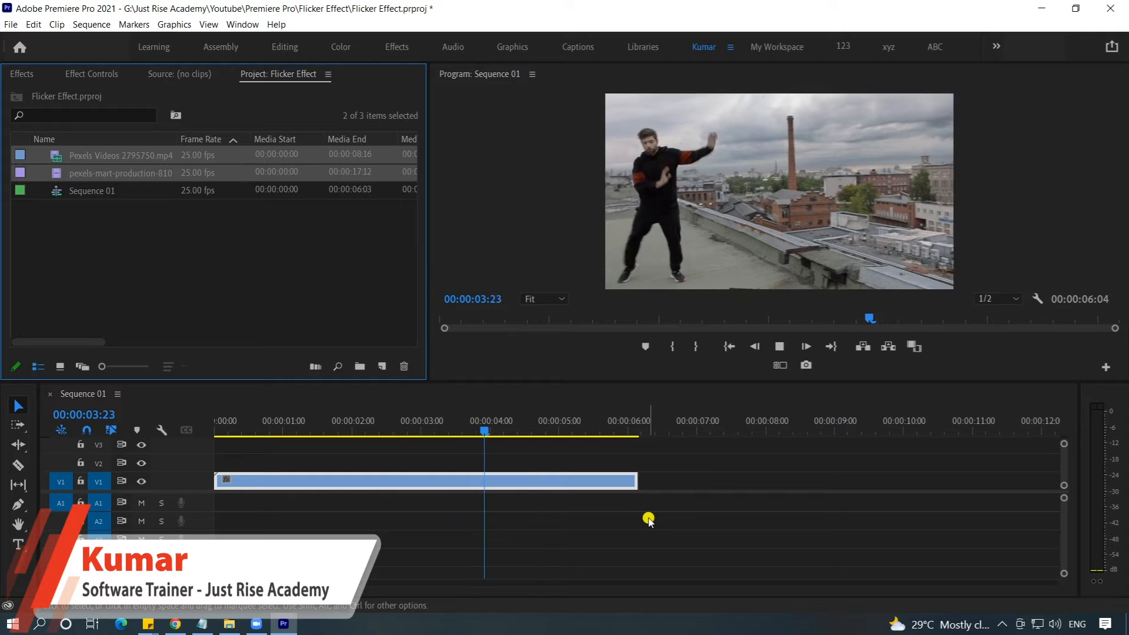
click(275, 431)
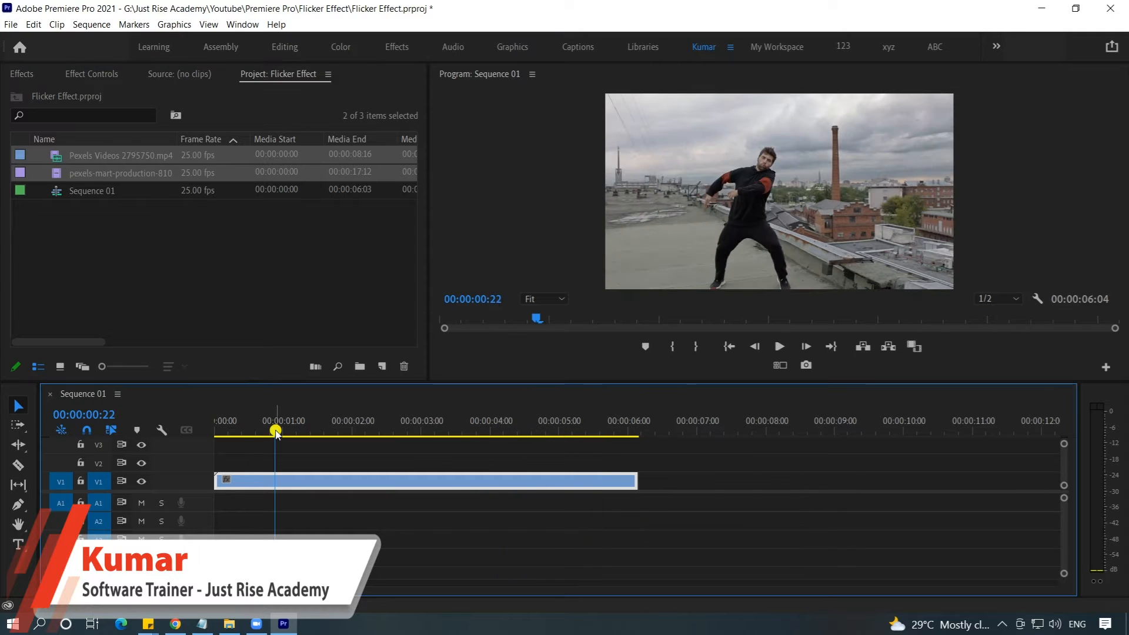
mouse_move(275, 431)
mouse_down()
mouse_move(252, 432)
mouse_move(336, 433)
mouse_move(297, 445)
mouse_move(268, 445)
mouse_move(269, 435)
mouse_up()
click(327, 481)
key(equal)
key(equal)
key(v)
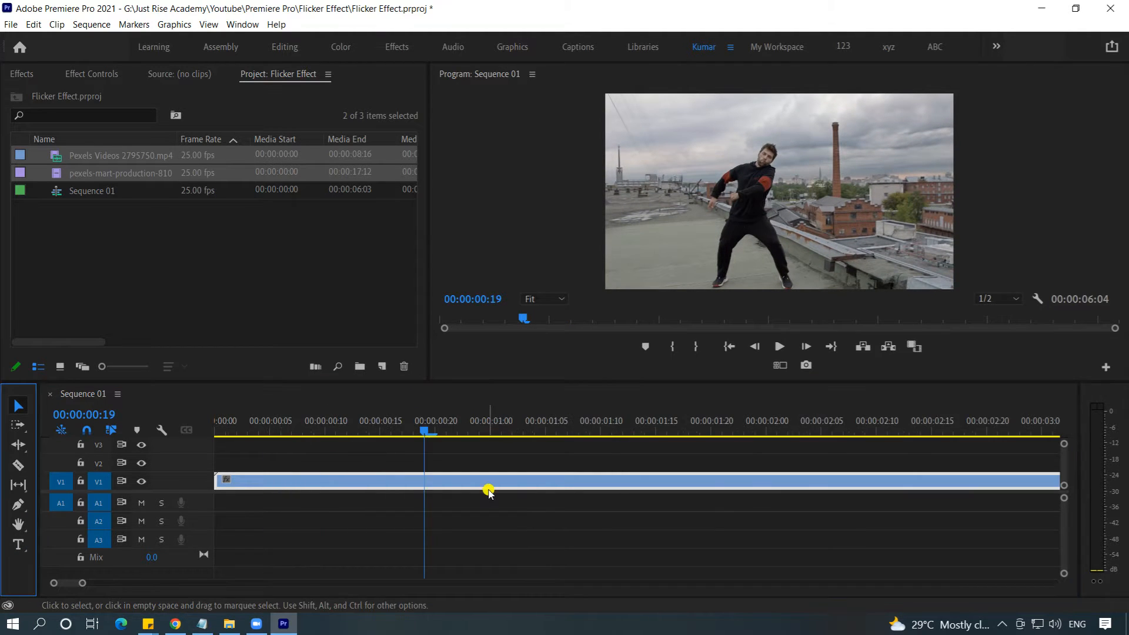
click(17, 466)
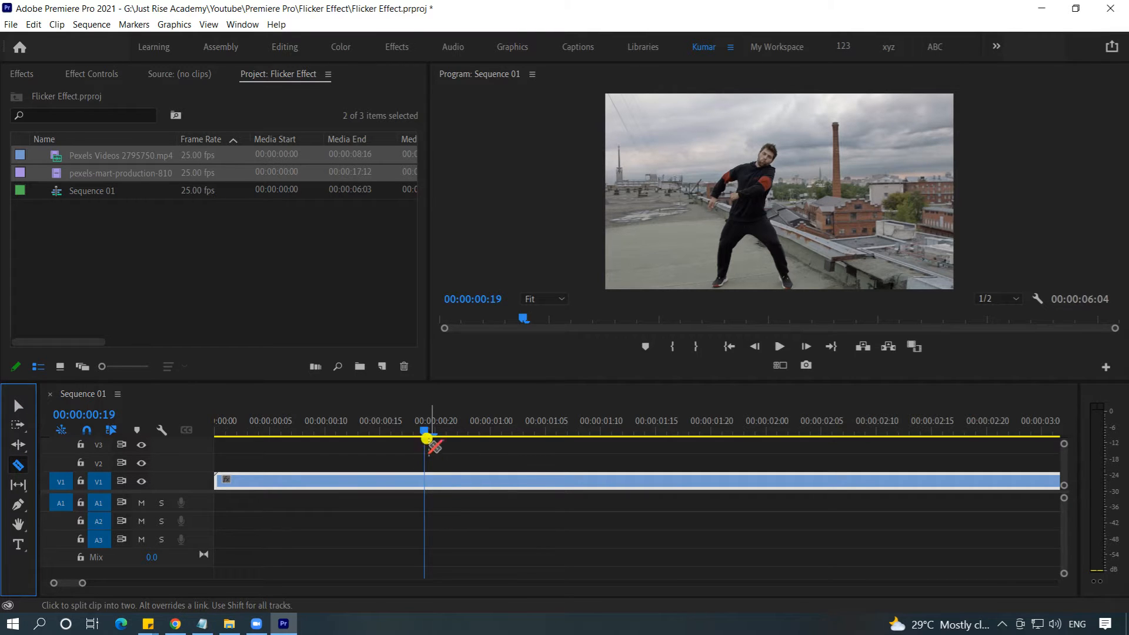
click(424, 472)
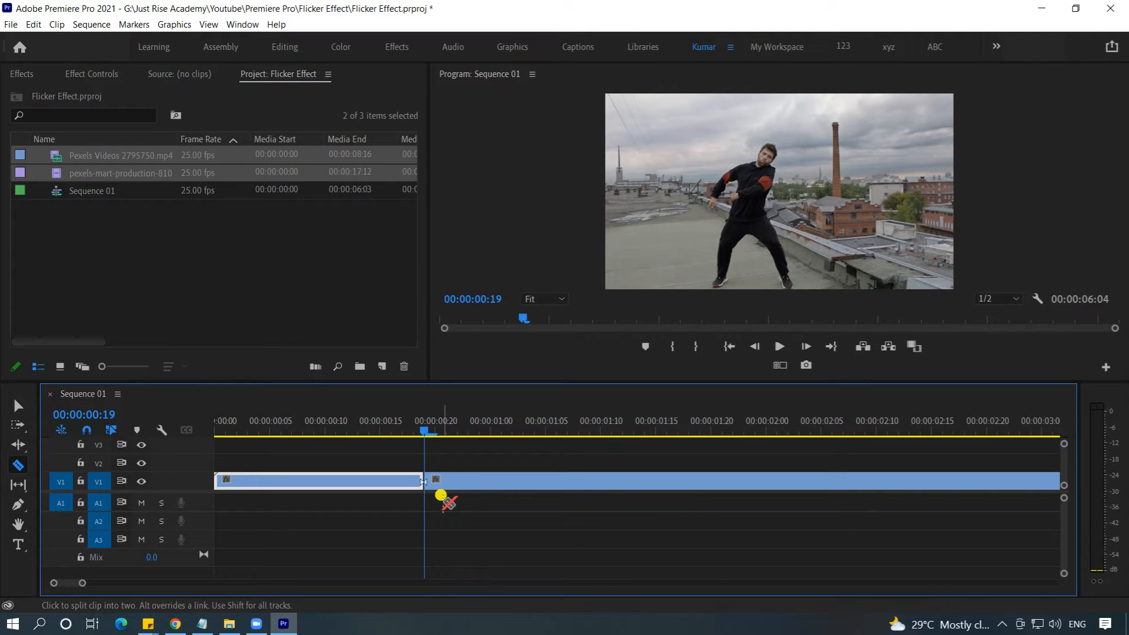
Step: Cut the V1 clip at every frame from 00:00:00:20 to 00:00:01:17
key(Right)
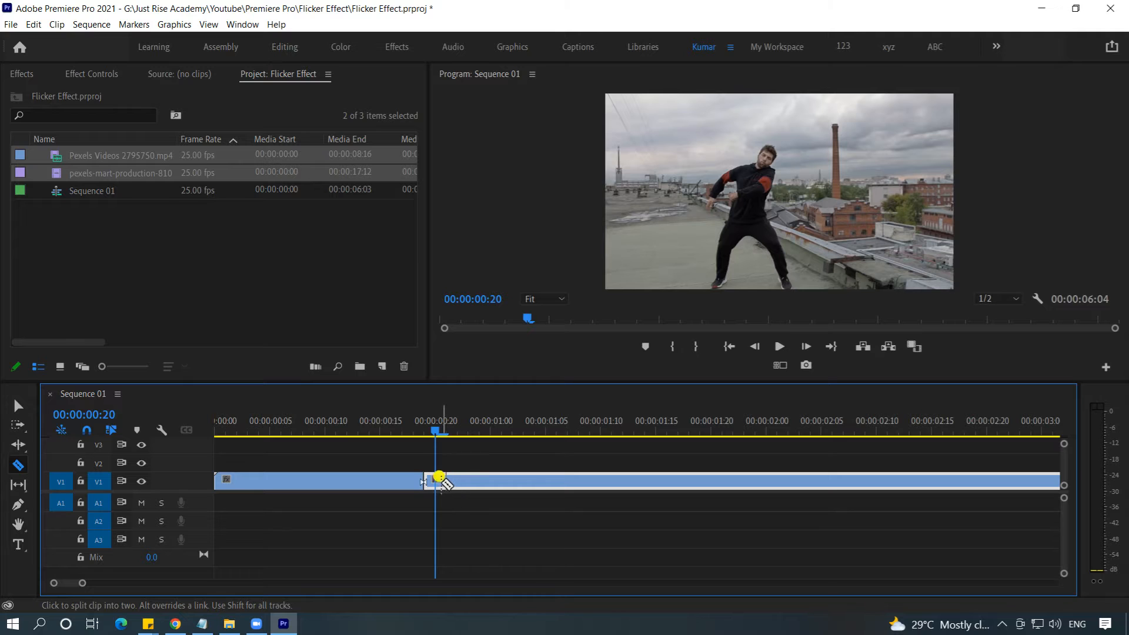
click(434, 474)
key(Right)
click(445, 479)
key(Right)
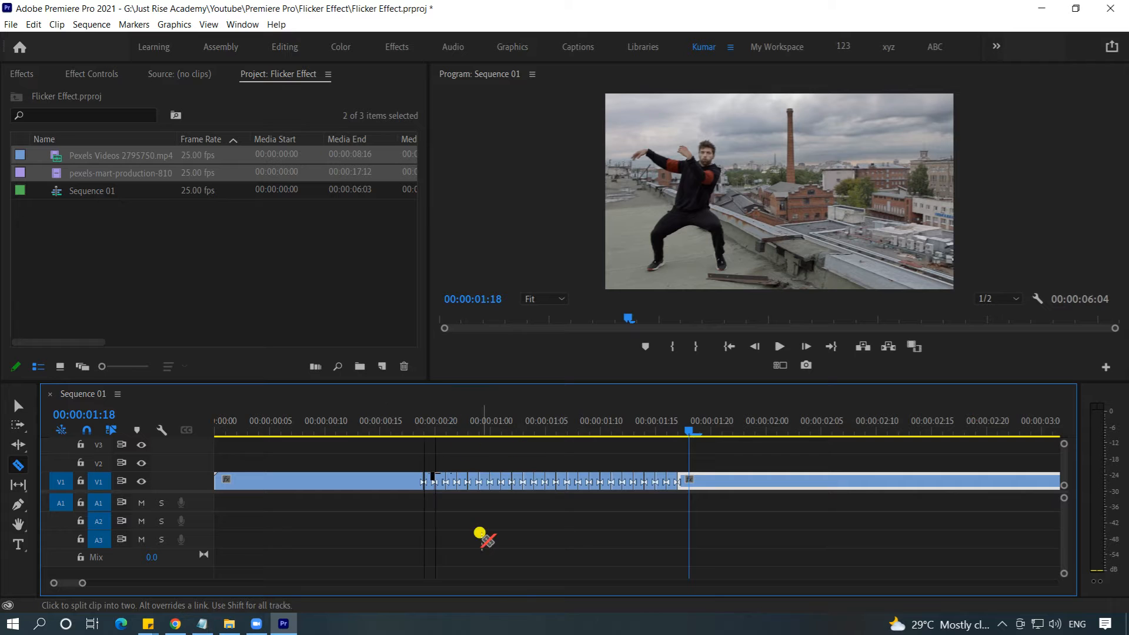
Step: Split the remaining V1 clip at 00:00:04:07
key(minus)
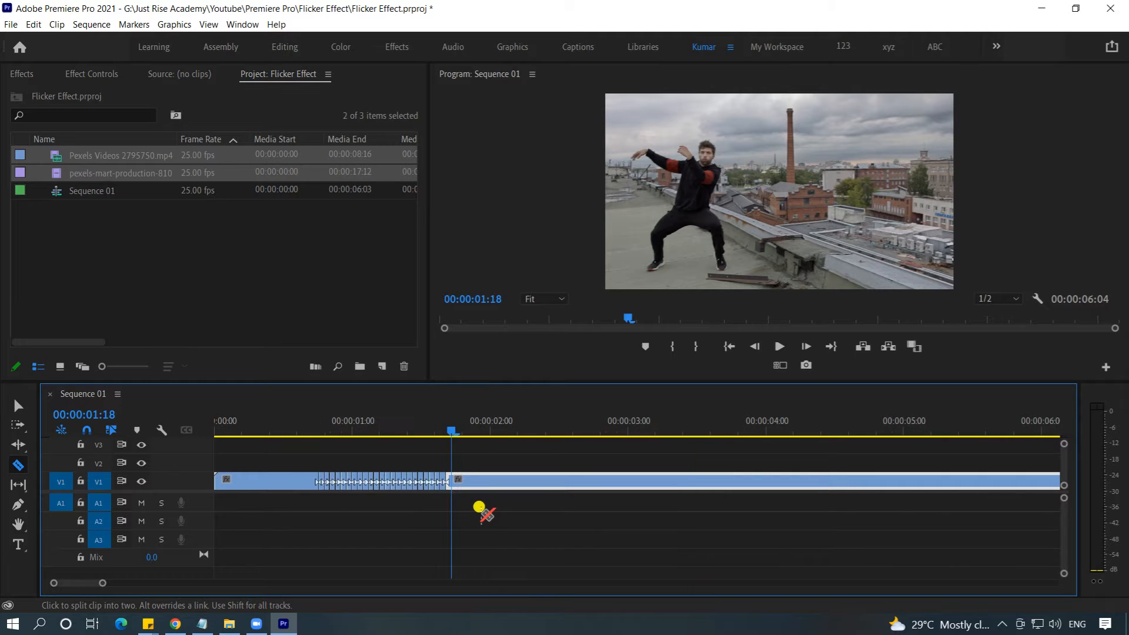
key(minus)
drag(331, 428, 509, 453)
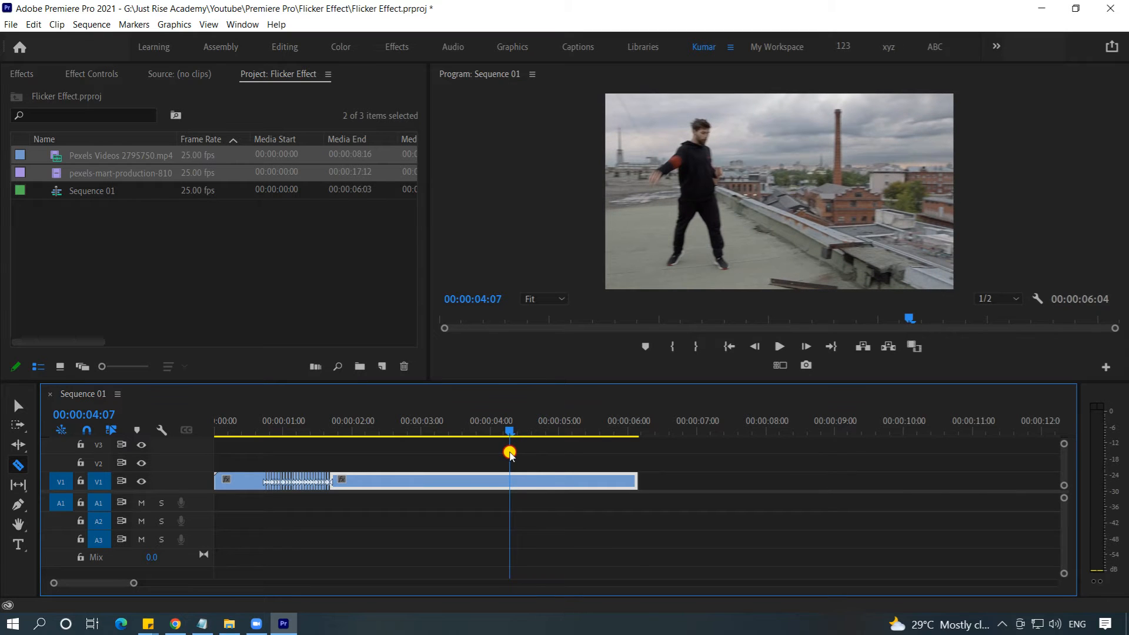
key(=)
key(=)
key(=)
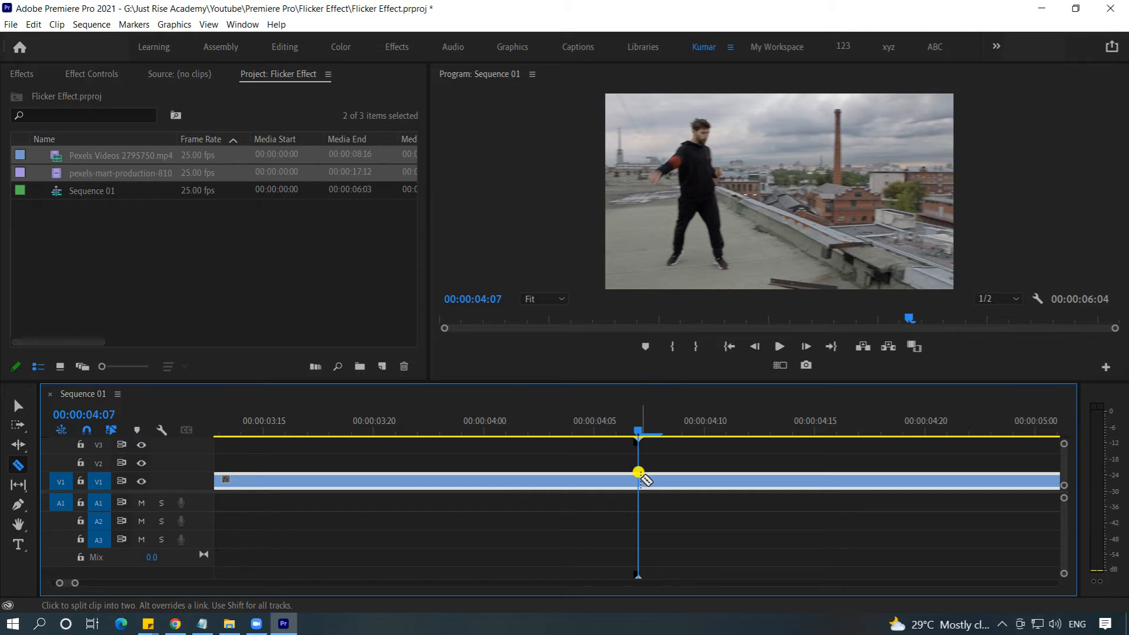
click(637, 476)
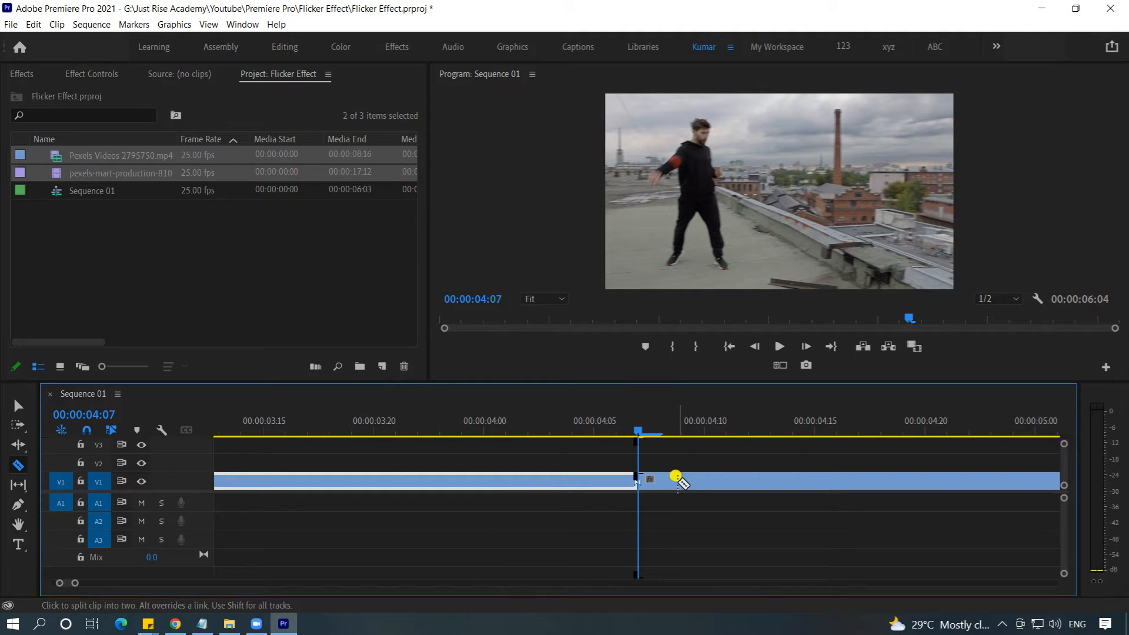
Step: Cut the V1 clip into one-frame pieces from 00:00:04:08 up to 00:00:05:01
key(Right)
key(Right)
click(682, 478)
key(Right)
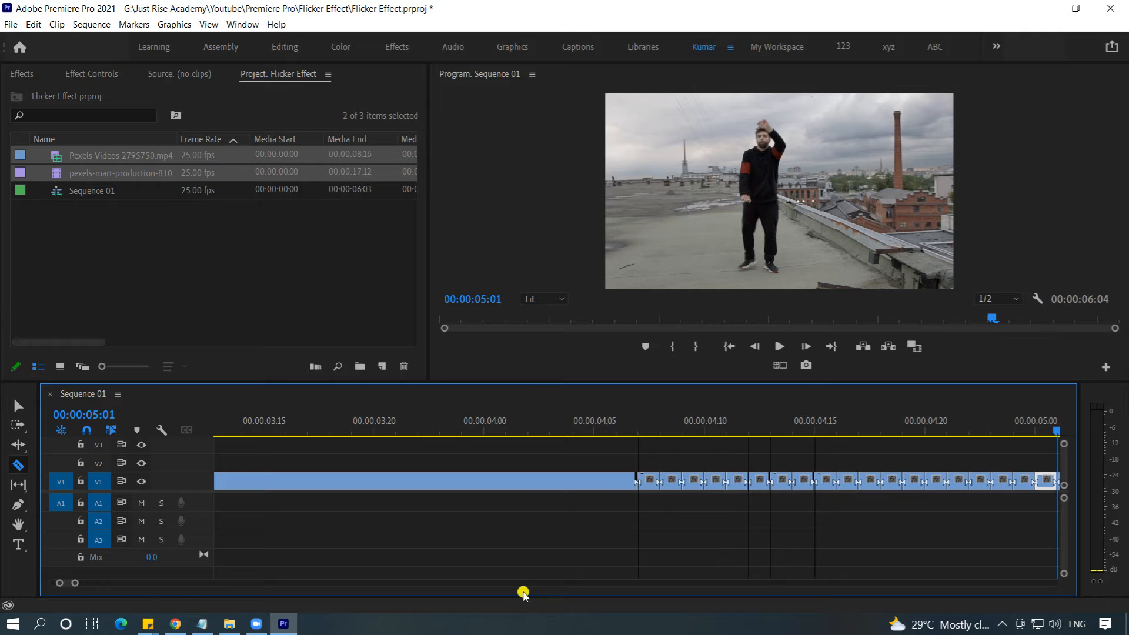
Step: Delete every second one-frame piece in the first cut section, from 00:00:00:20 to 00:00:01:15, with the Selection tool
key(minus)
click(20, 406)
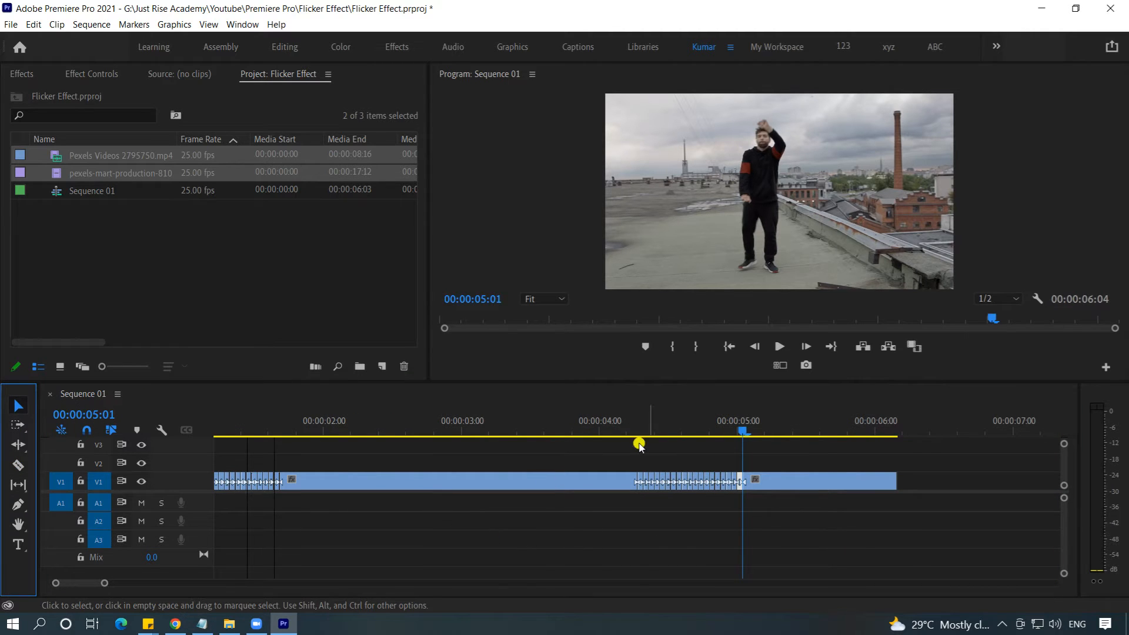
drag(740, 432, 252, 453)
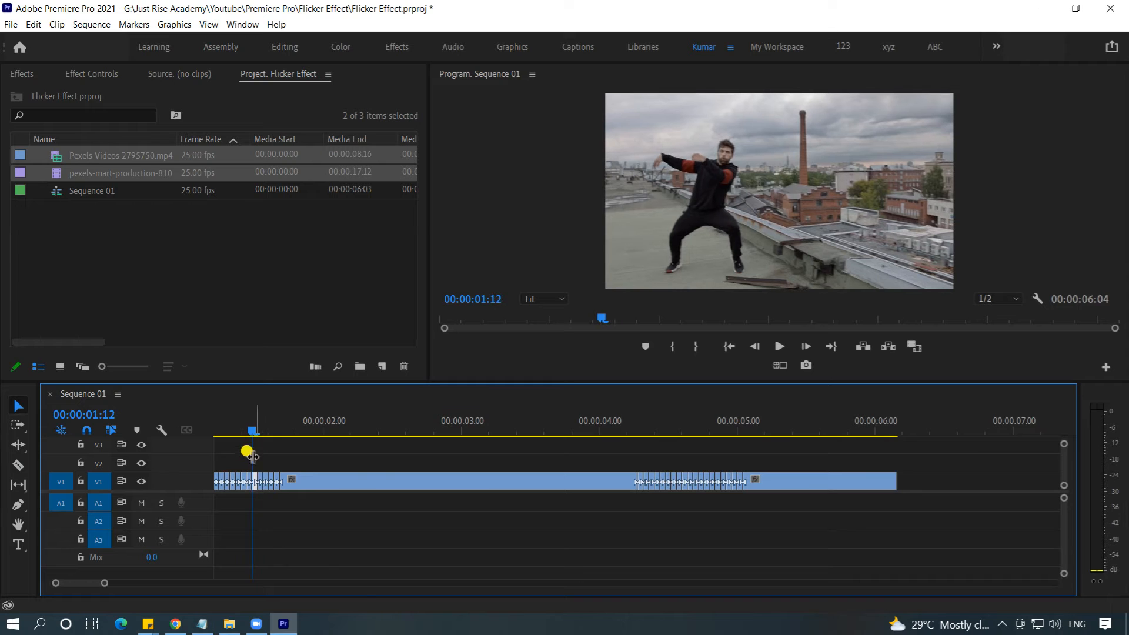
key(minus)
key(minus)
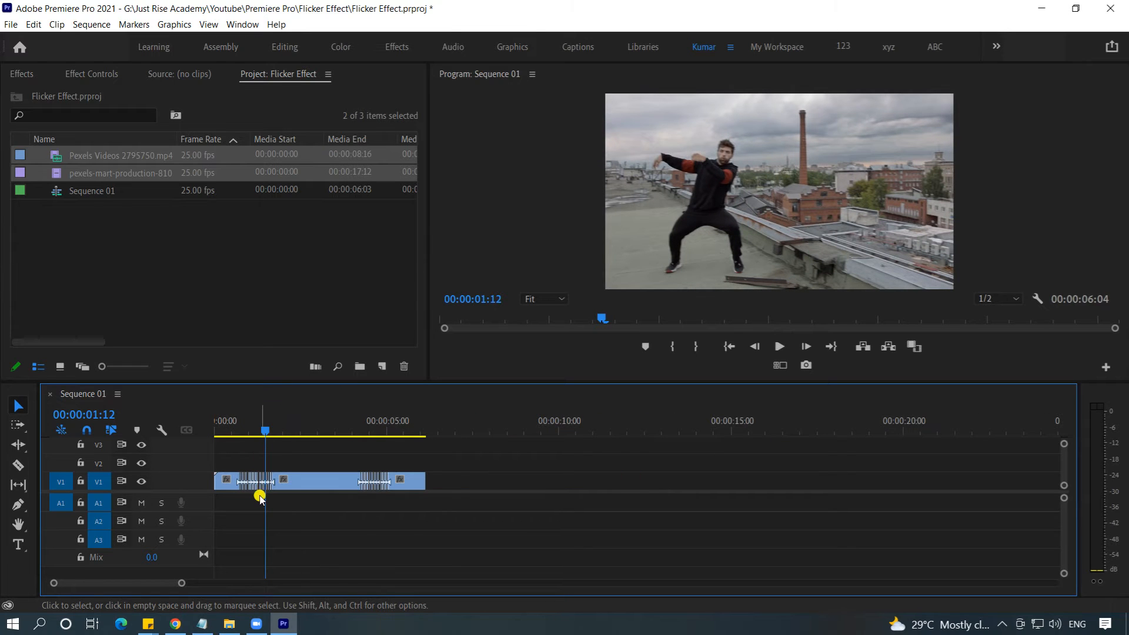
key(equal)
key(equal)
key(equal)
key(equal)
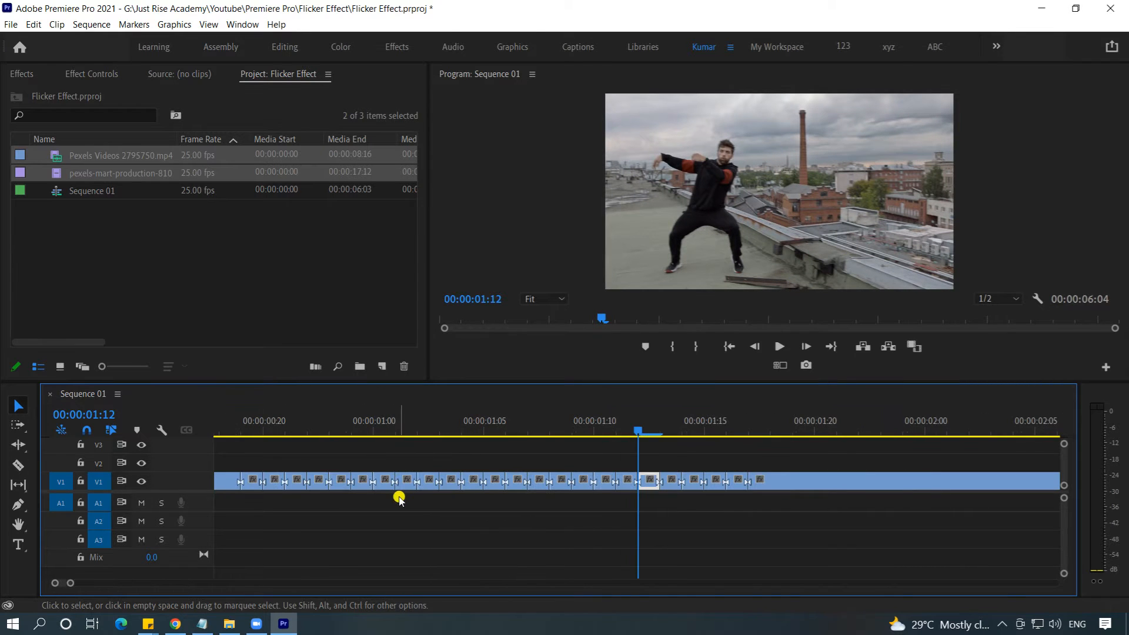
drag(637, 427, 284, 428)
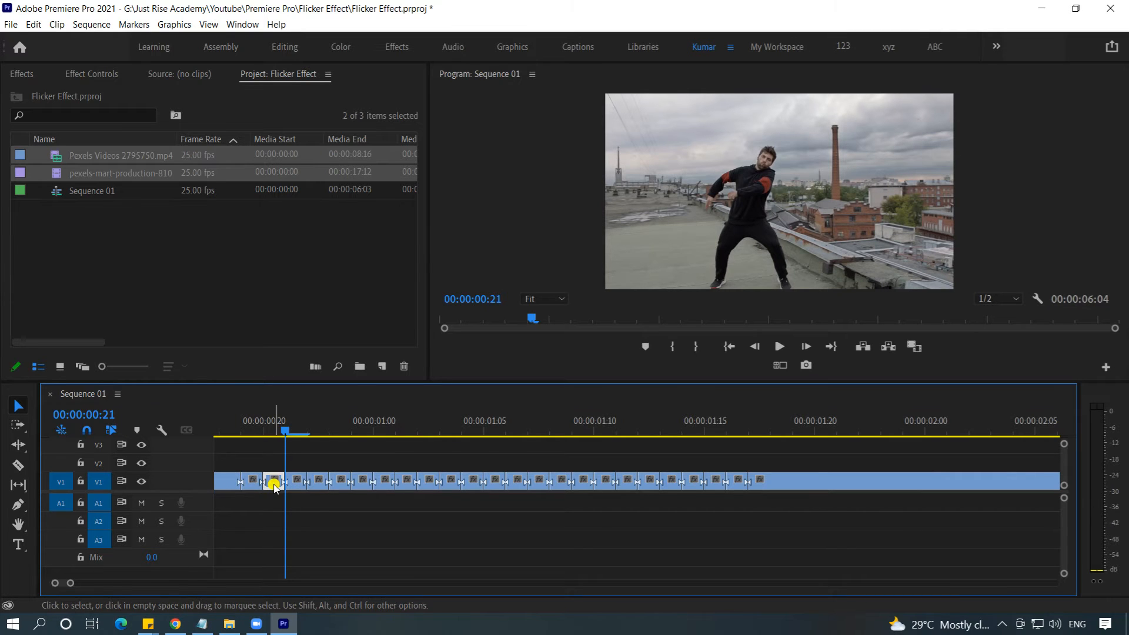
key(Delete)
click(317, 485)
key(Delete)
click(361, 483)
key(Delete)
click(406, 483)
key(Delete)
click(454, 484)
key(Delete)
click(492, 486)
key(Delete)
click(538, 483)
key(Delete)
click(579, 484)
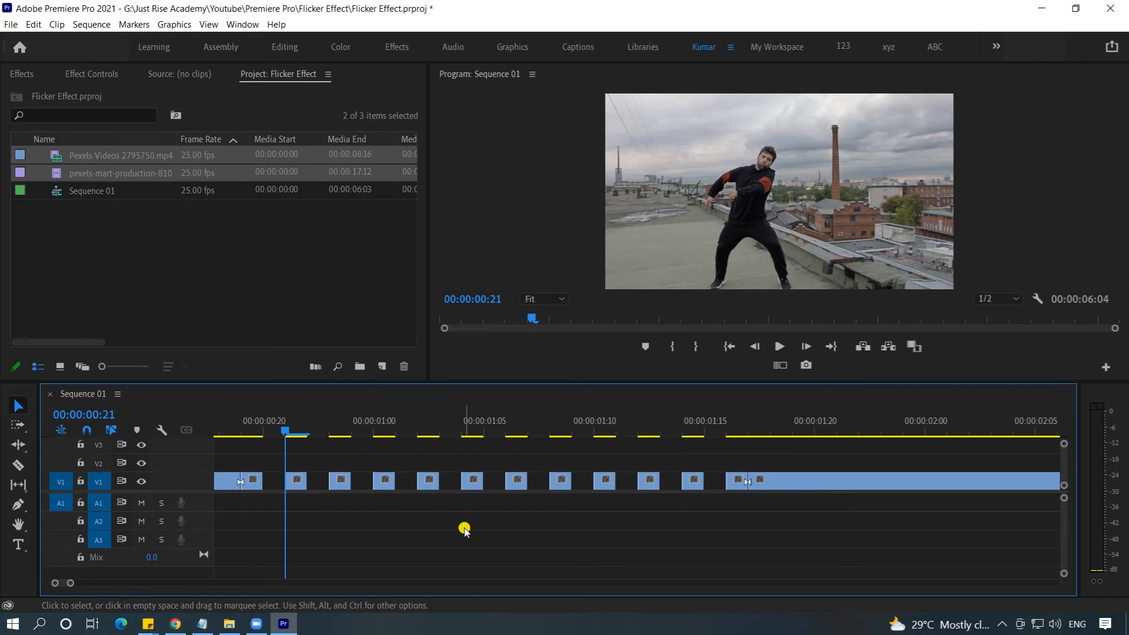
Step: Delete every second one-frame piece in the second cut section, starting with the one at 00:00:04:08
key(minus)
key(minus)
drag(334, 432, 807, 458)
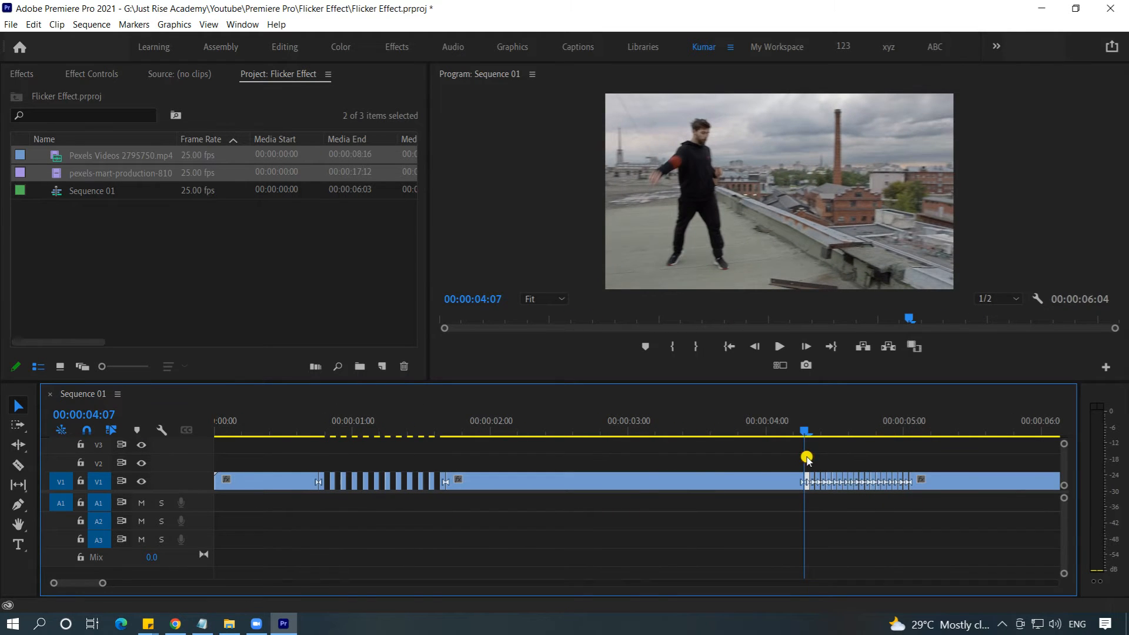
key(equal)
key(equal)
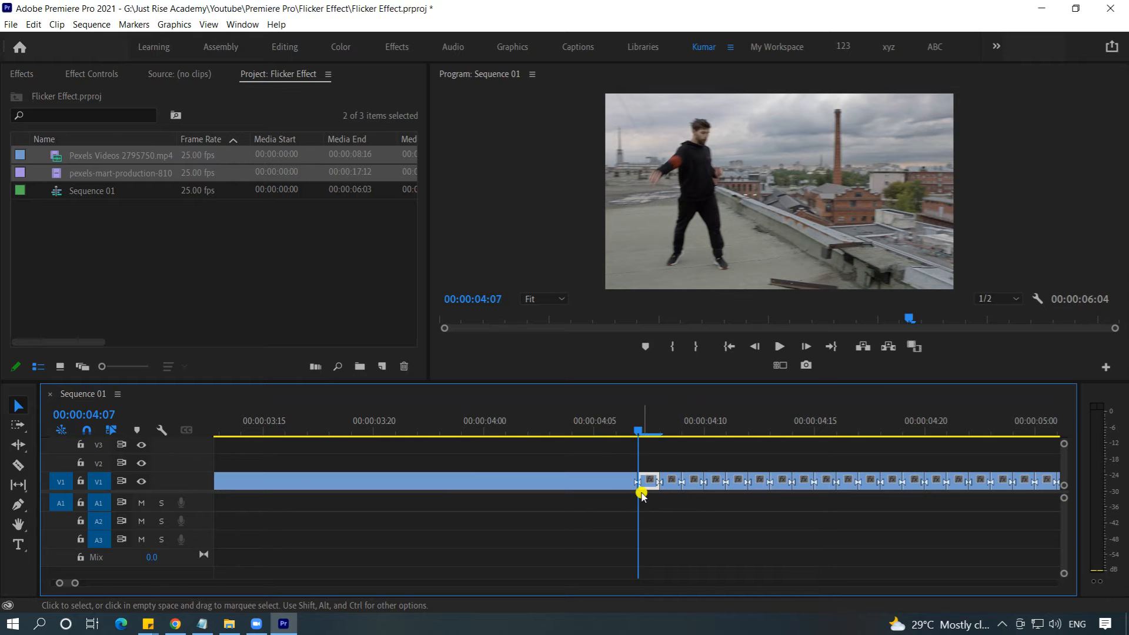
click(670, 481)
key(Delete)
click(720, 484)
key(Delete)
click(761, 486)
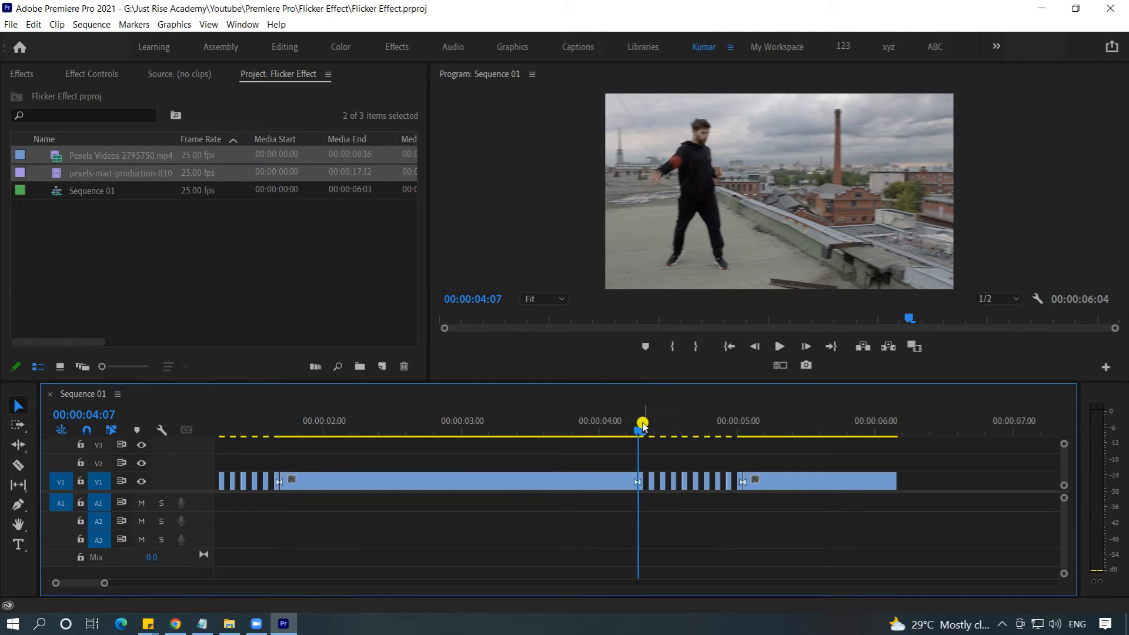
Step: Play the sequence from near its start to check the flicker in the cut sections
key(minus)
drag(503, 434, 210, 461)
key(space)
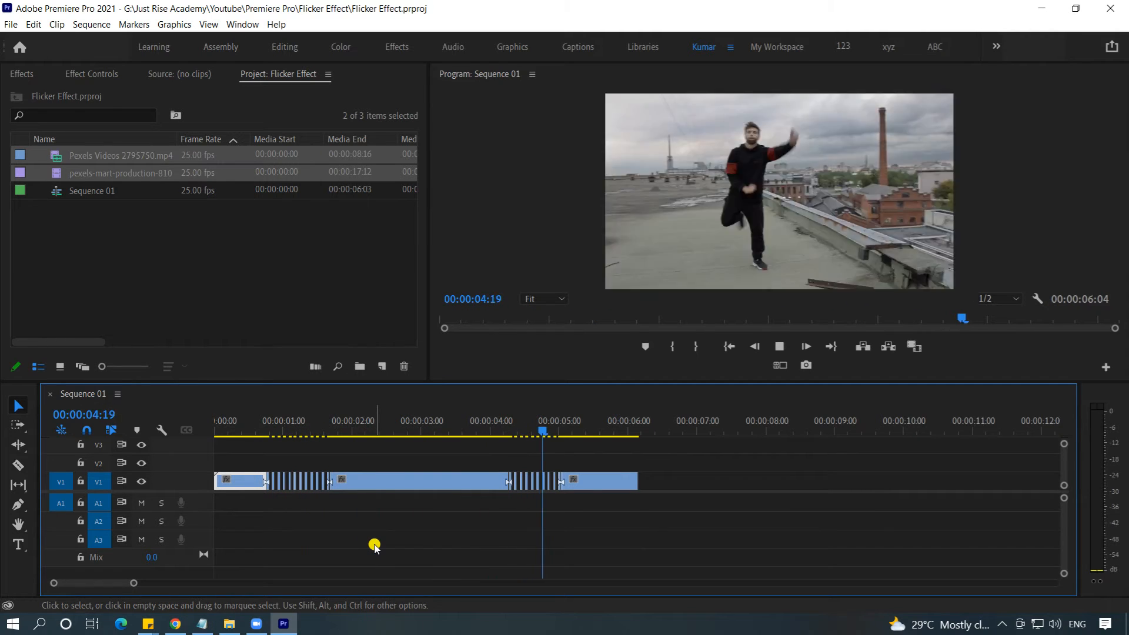
key(space)
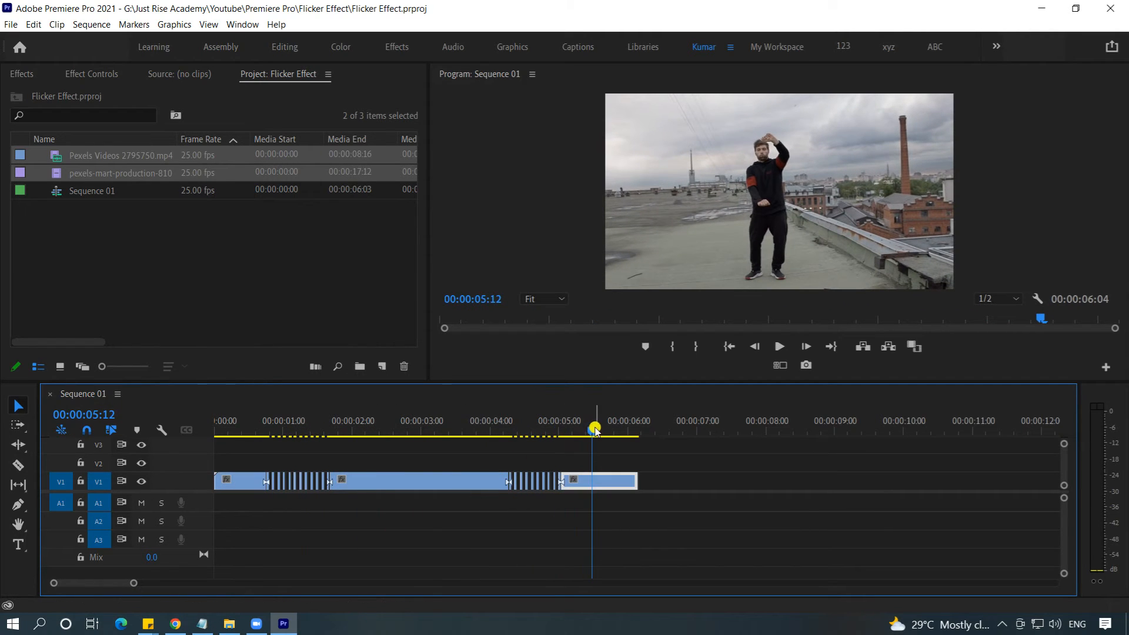
drag(594, 429, 247, 470)
key(space)
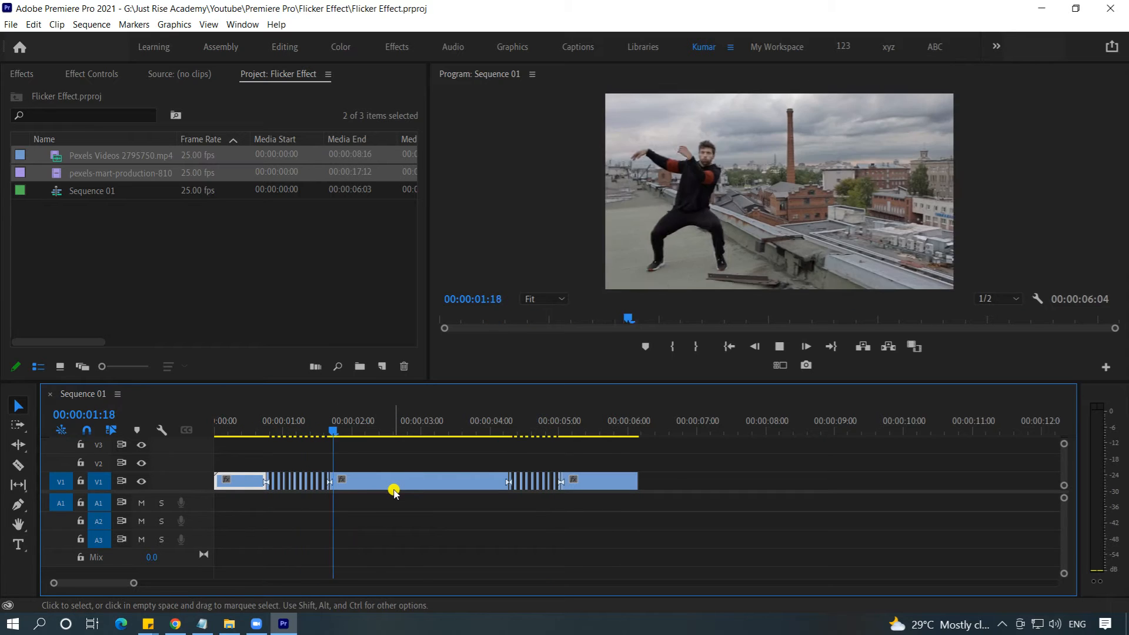
key(space)
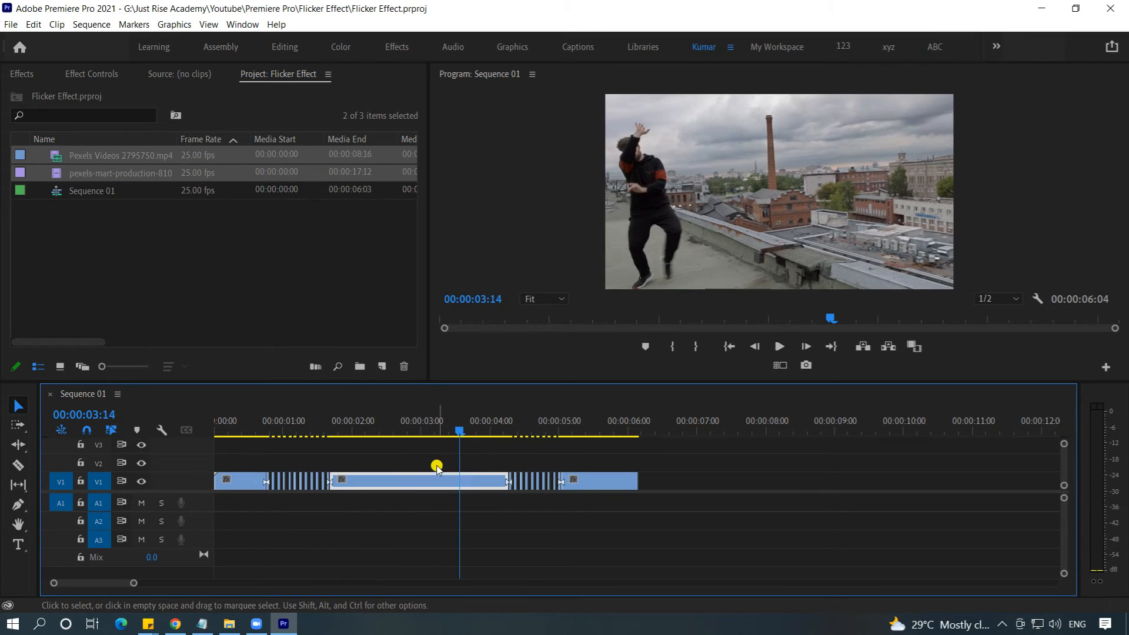
Step: Move all clip pieces from V1 up to V2
drag(681, 509, 207, 452)
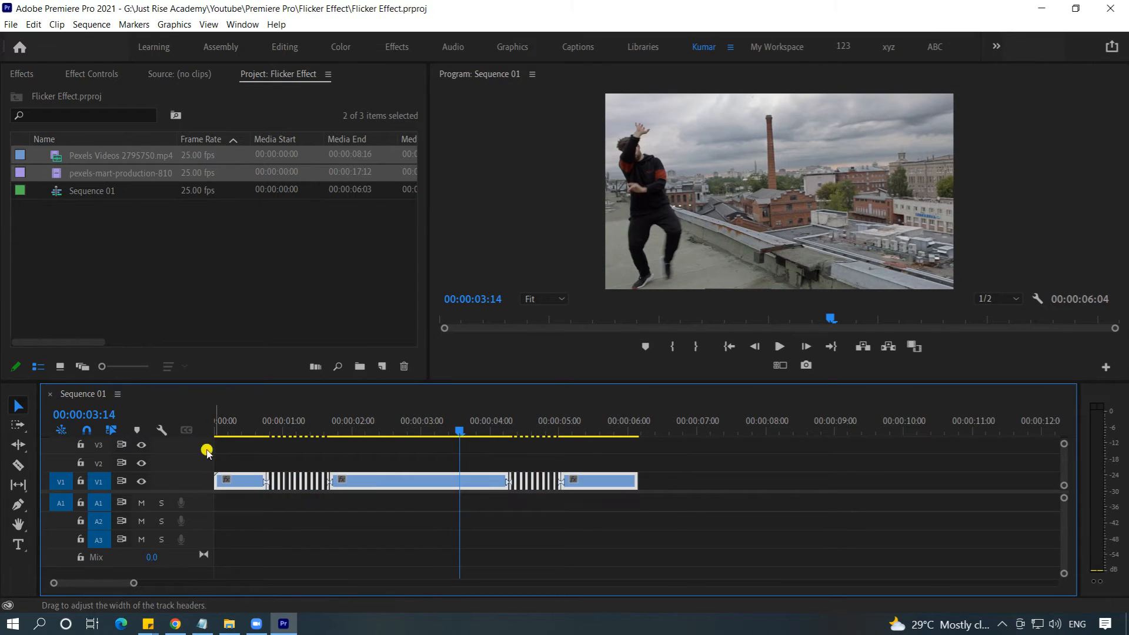
mouse_move(375, 480)
mouse_down()
mouse_move(372, 461)
mouse_move(382, 470)
mouse_up()
Step: Duplicate the one-frame piece at 00:00:00:19 onto V1 and extend it beneath the whole first flicker section, to 00:00:01:17
drag(457, 436, 268, 435)
key(equal)
key(equal)
key(equal)
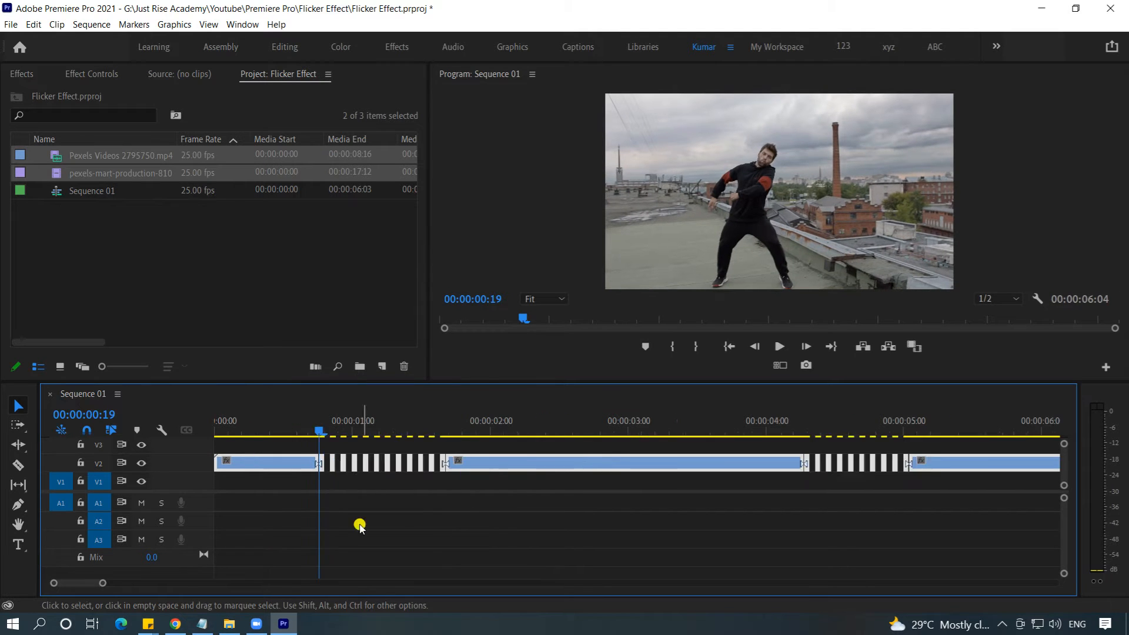
click(647, 468)
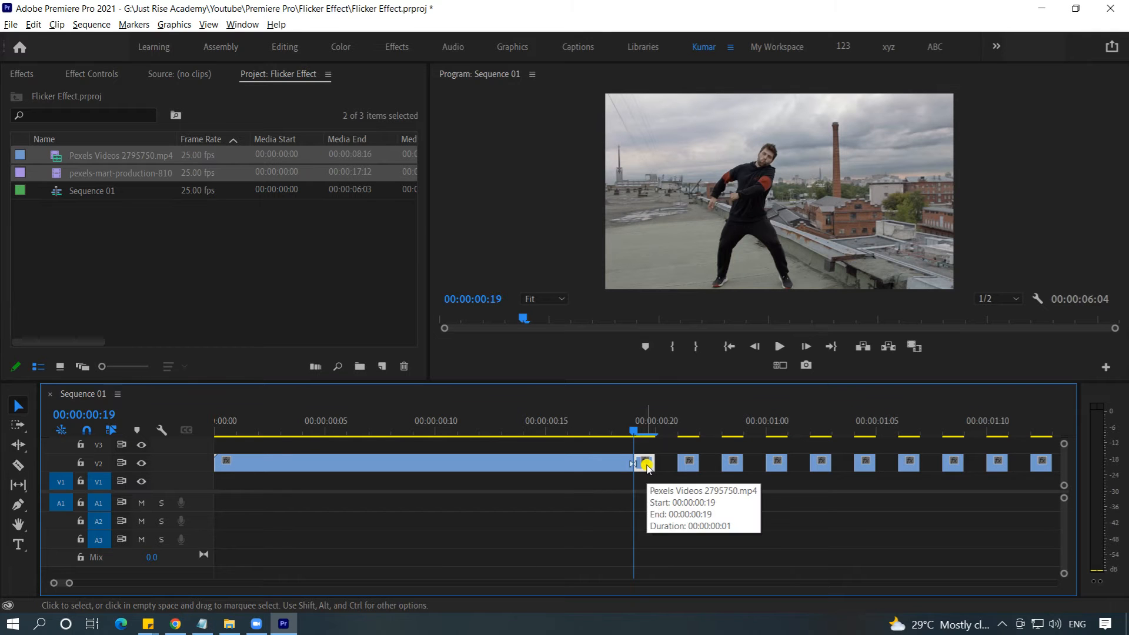
drag(648, 467, 649, 481)
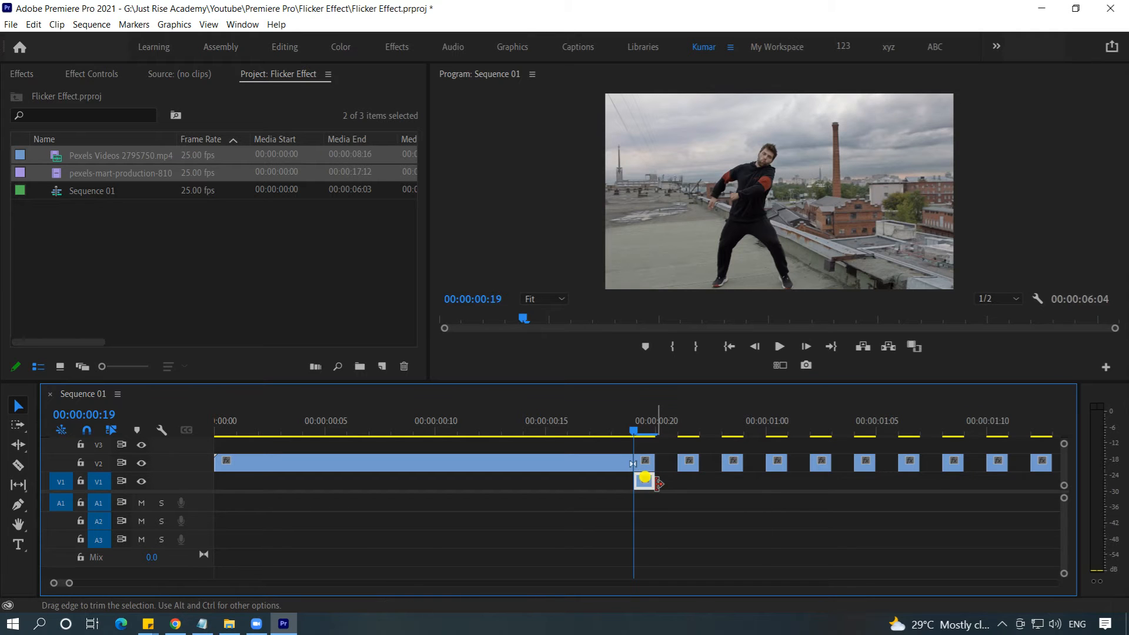
mouse_move(654, 480)
mouse_down()
mouse_move(957, 481)
mouse_move(580, 481)
mouse_move(676, 481)
mouse_up()
Step: Duplicate the one-frame piece at 00:00:04:07 onto V1 and extend it beneath the whole second flicker section, to 00:00:05:01
key(minus)
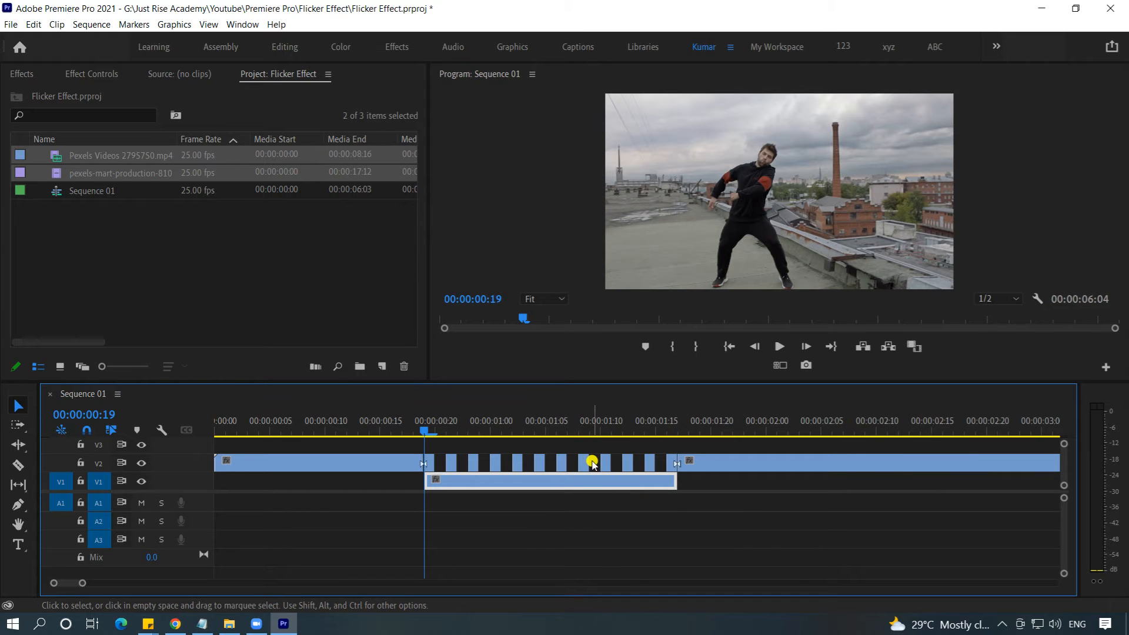
key(minus)
key(minus)
key(minus)
click(270, 434)
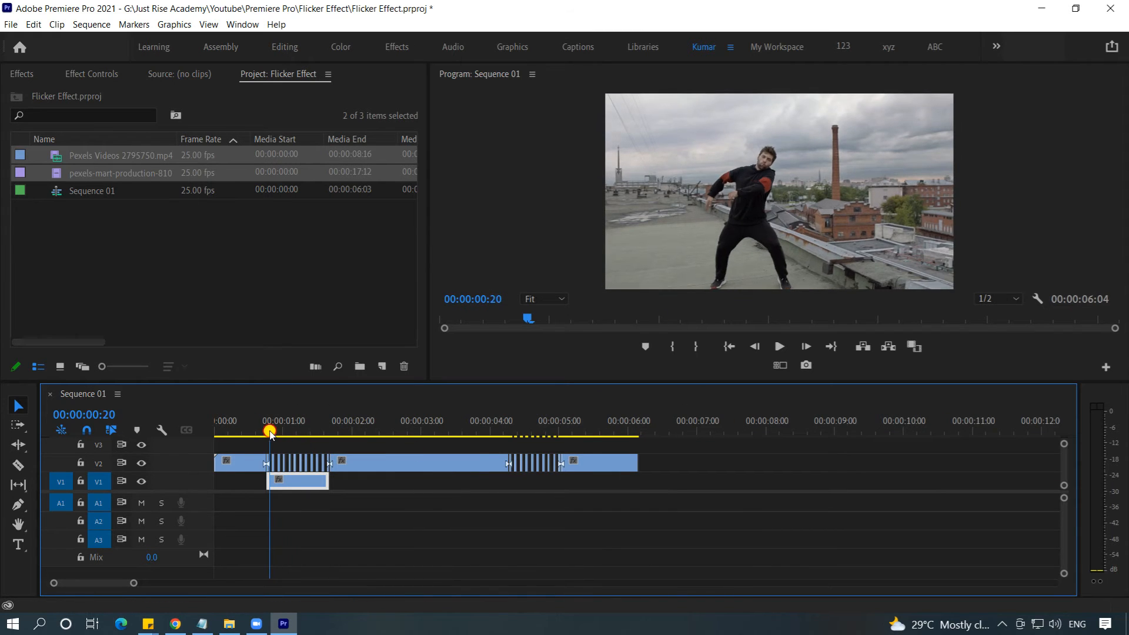
drag(271, 433, 509, 433)
key(equal)
key(equal)
key(equal)
key(equal)
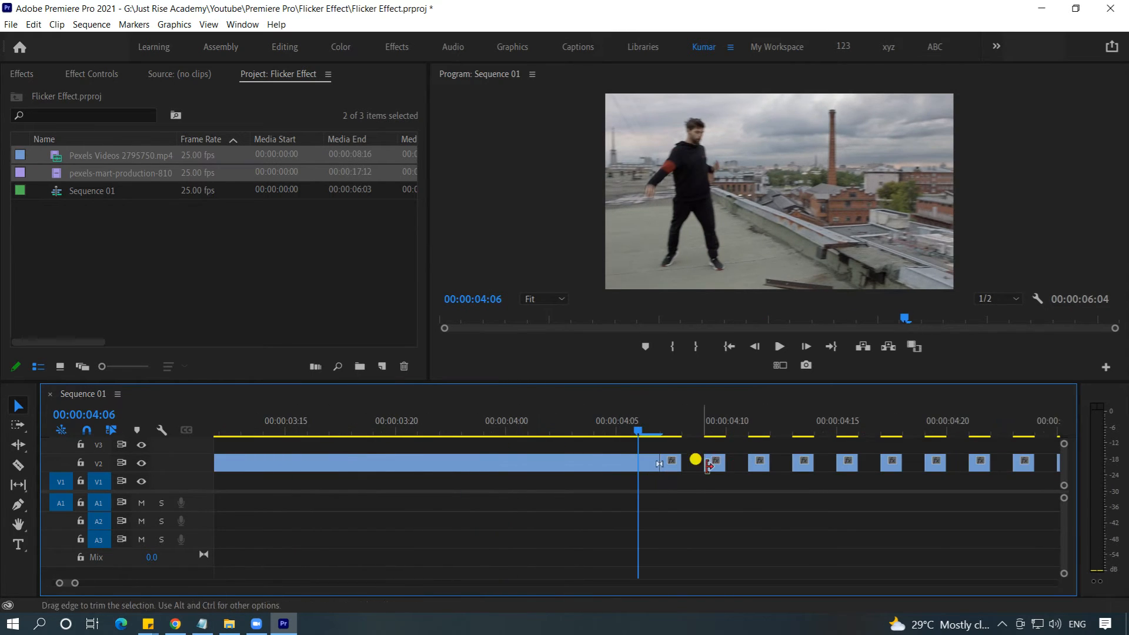
drag(670, 465, 1015, 473)
key(minus)
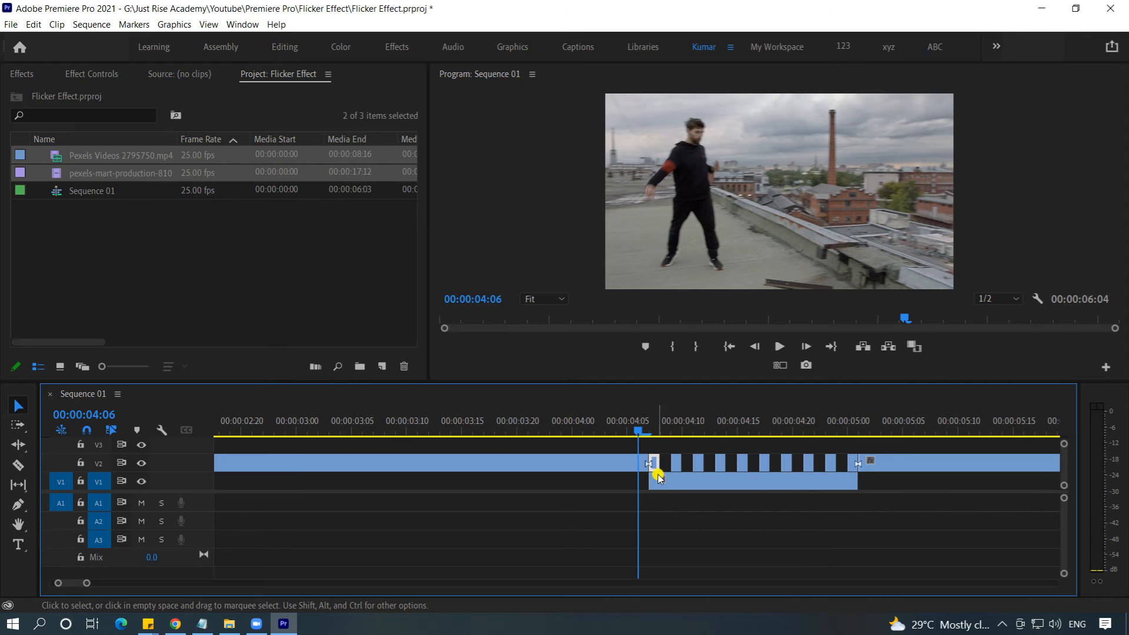
Step: Play the sequence from just before the first flicker section to review it with the underlying V1 clips
key(minus)
click(576, 436)
key(minus)
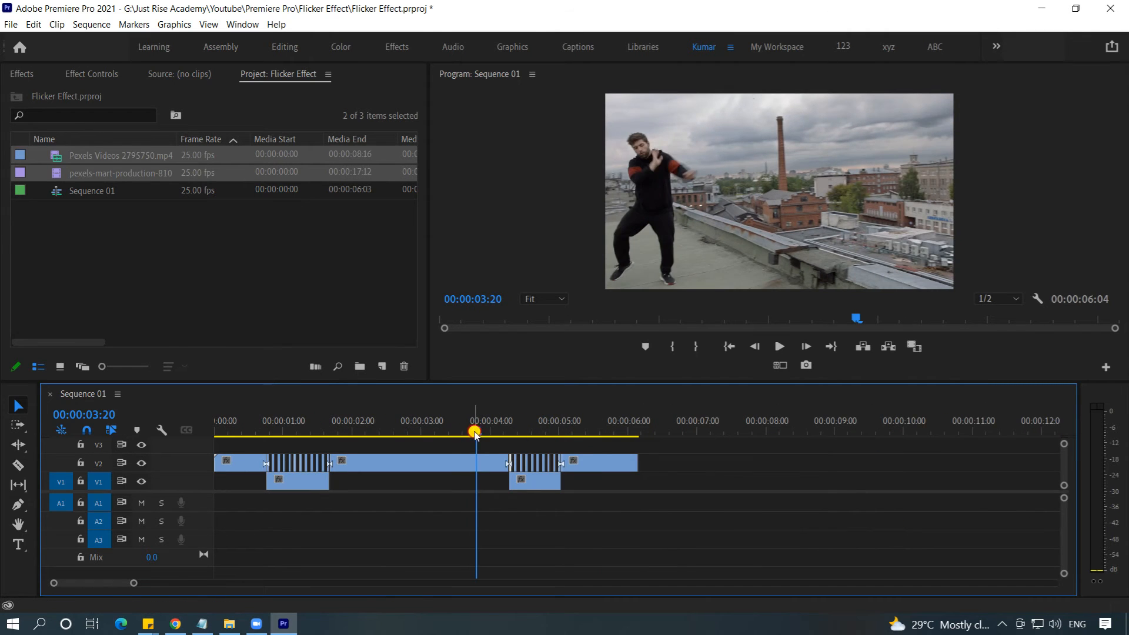
drag(475, 433, 259, 455)
key(space)
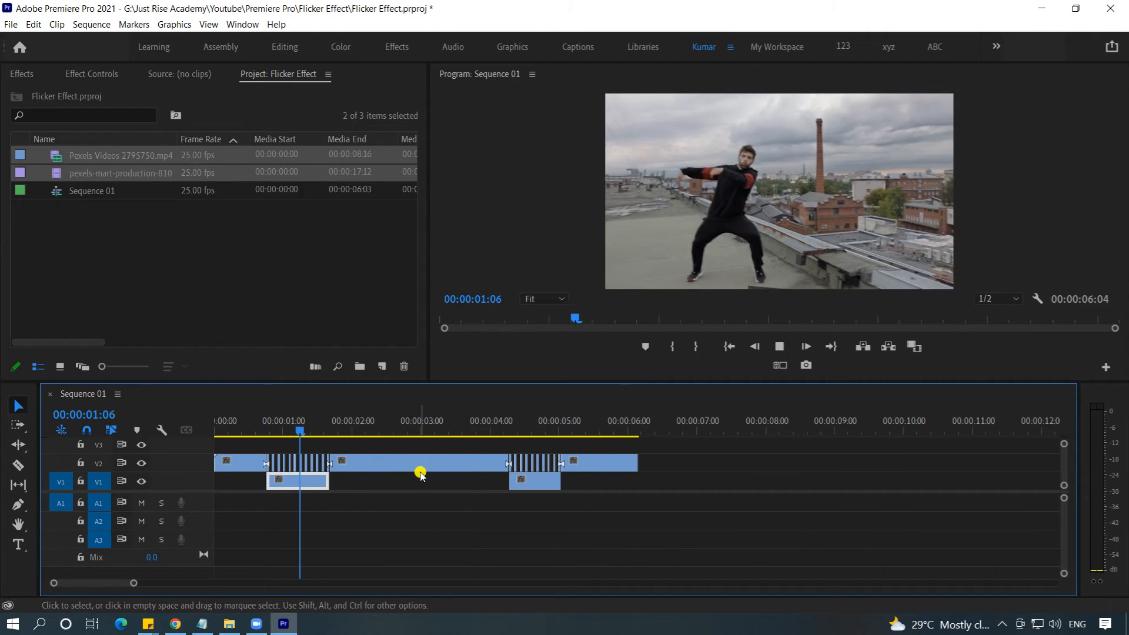
Step: Stop the playback and return the playhead to 00:00:00:13, ahead of the first flicker section
click(535, 480)
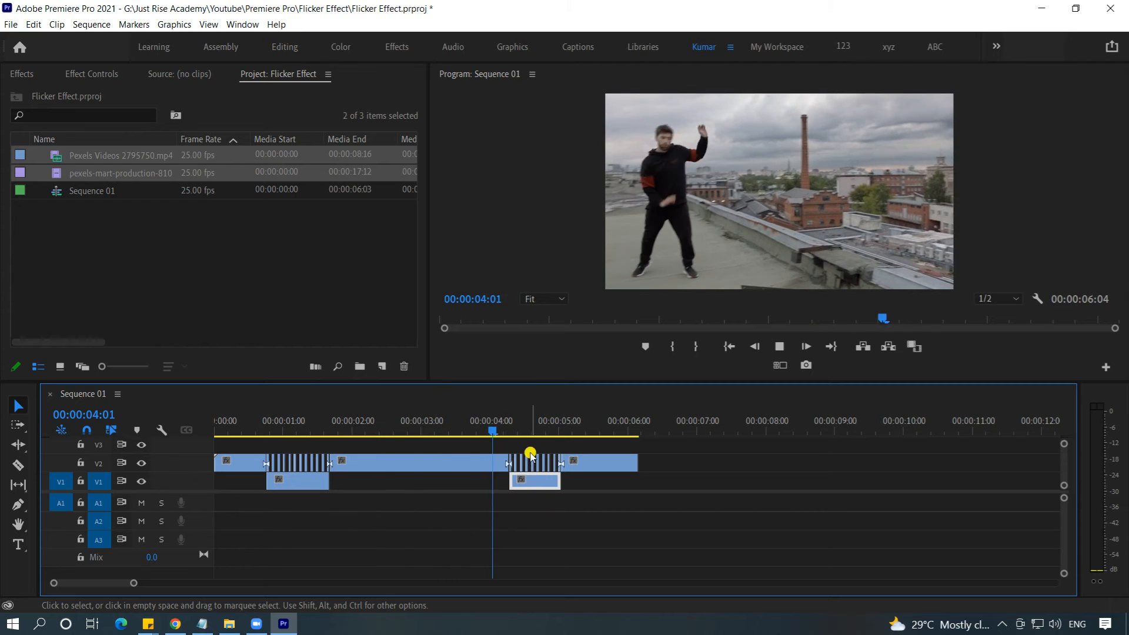
key(space)
drag(595, 435, 250, 458)
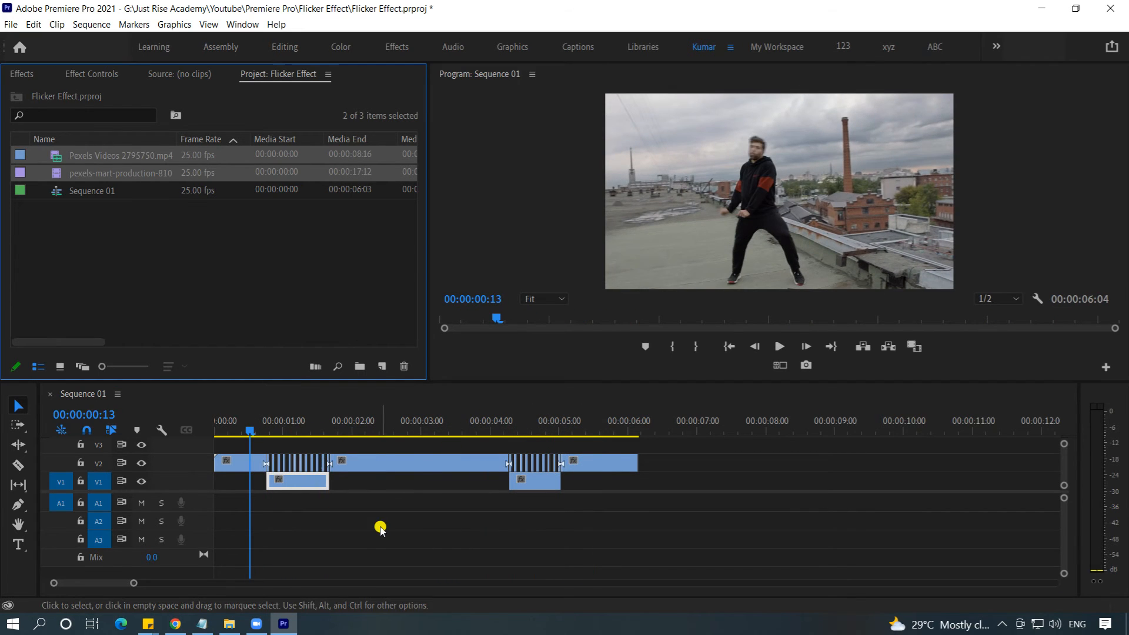
Step: Find the Horizontal Flip video effect by searching for "flip" and apply it to both V1 clips beneath the flicker sections
click(22, 72)
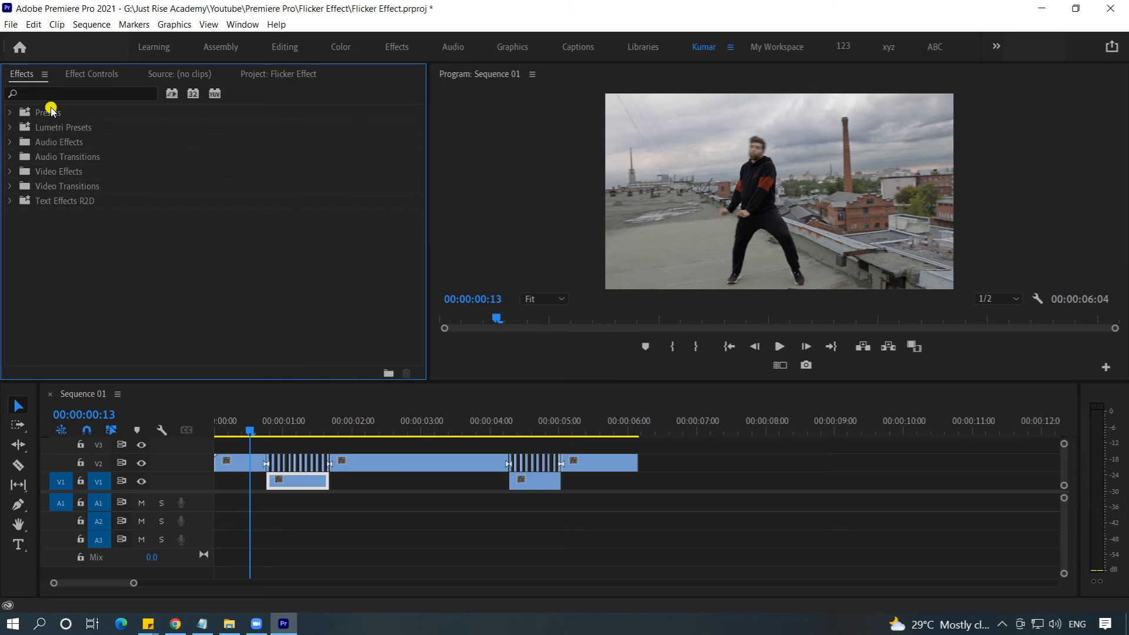
click(49, 92)
text(flip)
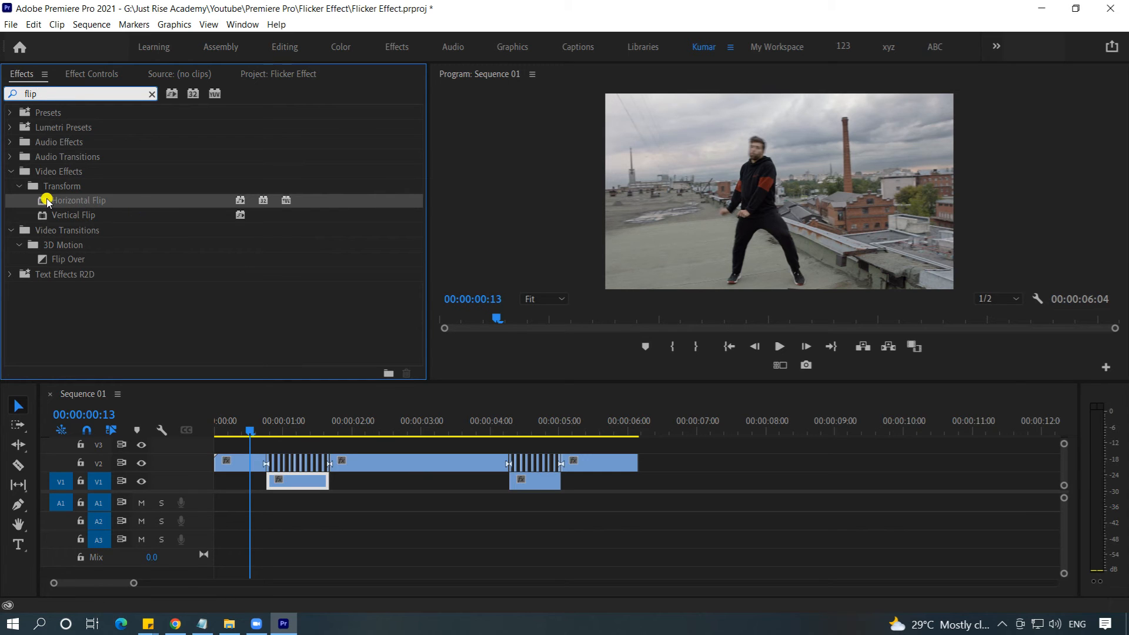
drag(43, 203, 287, 482)
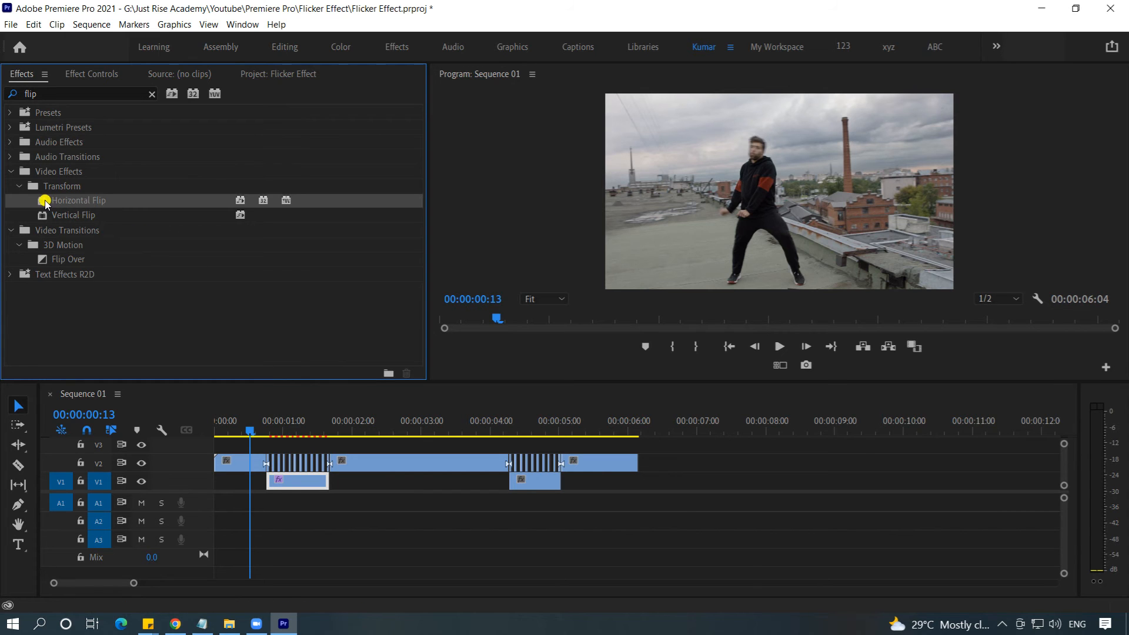
drag(59, 201, 536, 478)
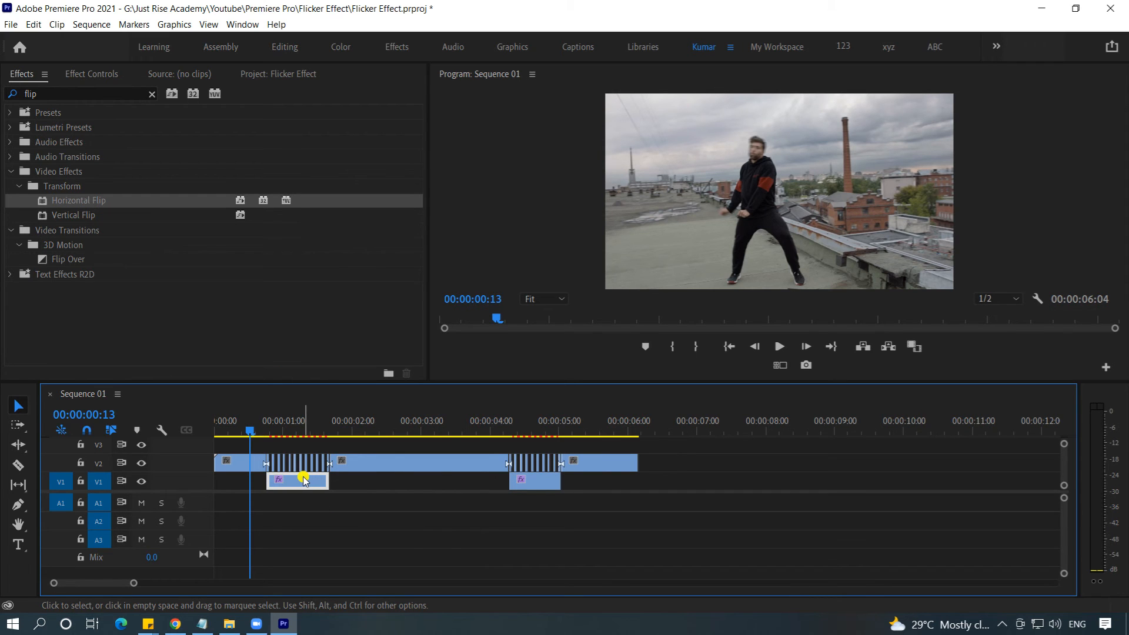
Step: Play the sequence from 00:00:00:11 to review the flipped V1 clips, and park the playhead at 00:00:02:22
key(Left)
key(Left)
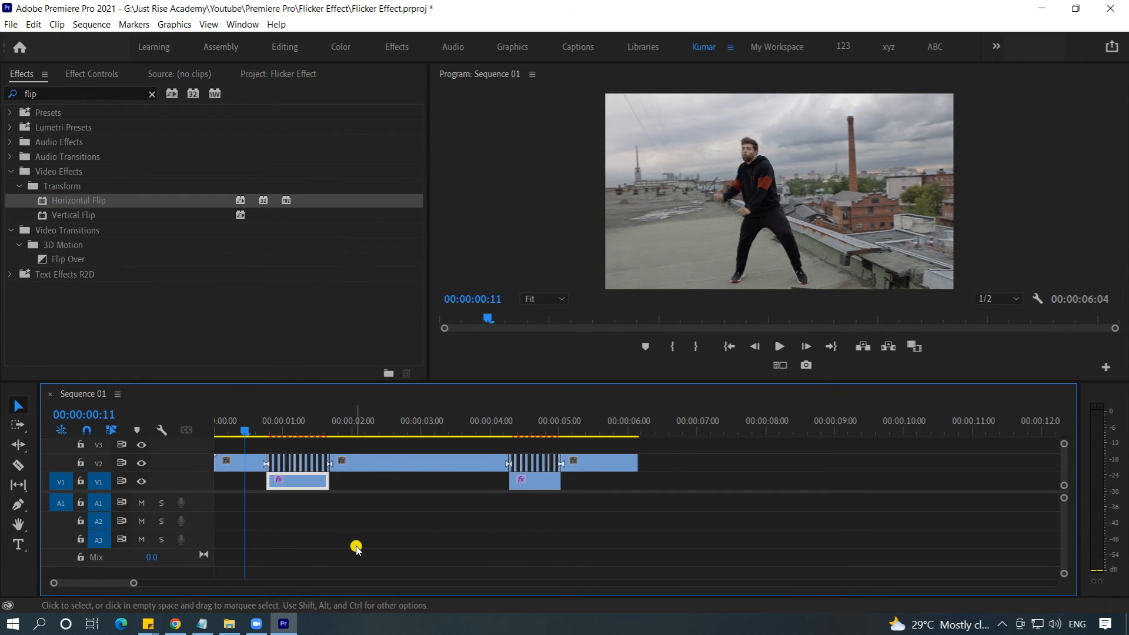
key(space)
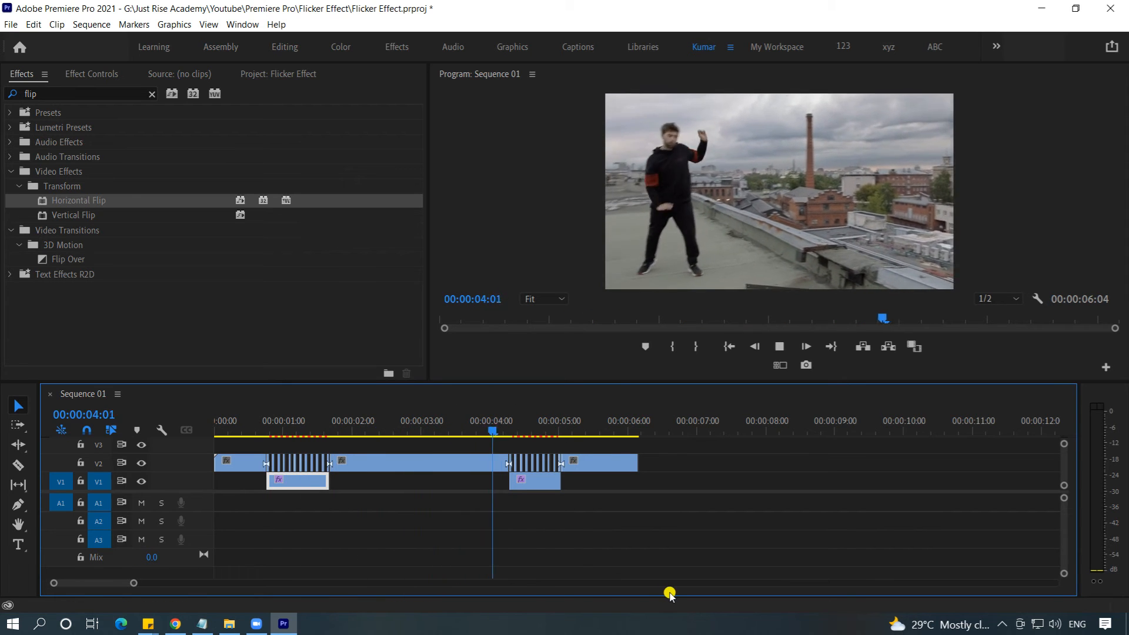
drag(579, 434, 411, 453)
Step: Set the Scale of the V1 clip beneath the first flicker section to 150
click(297, 482)
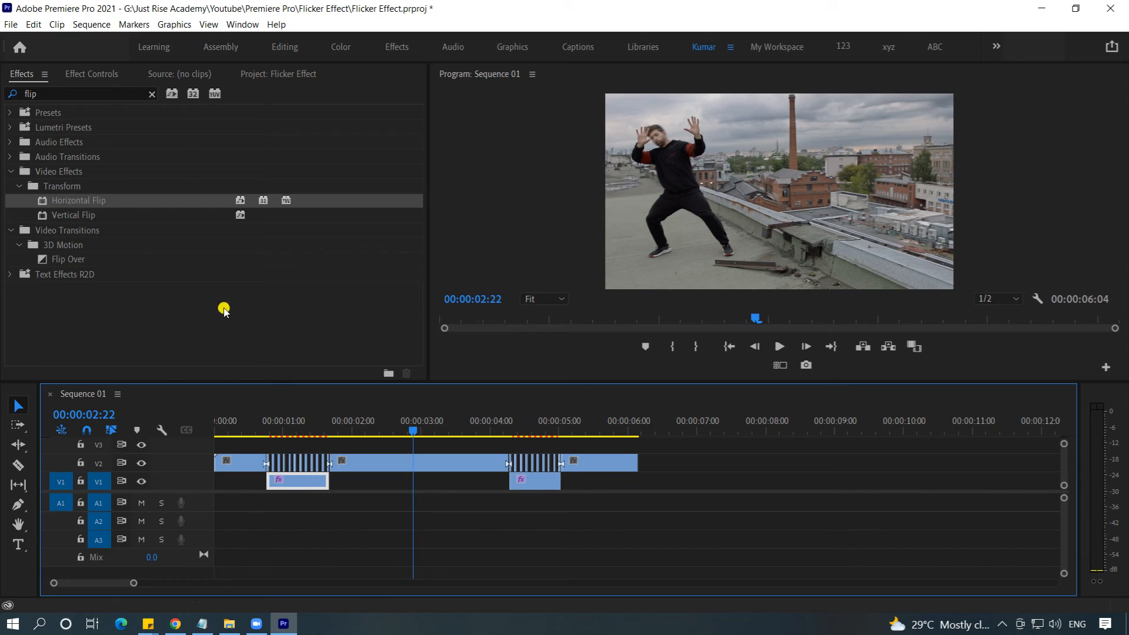
click(109, 75)
click(160, 165)
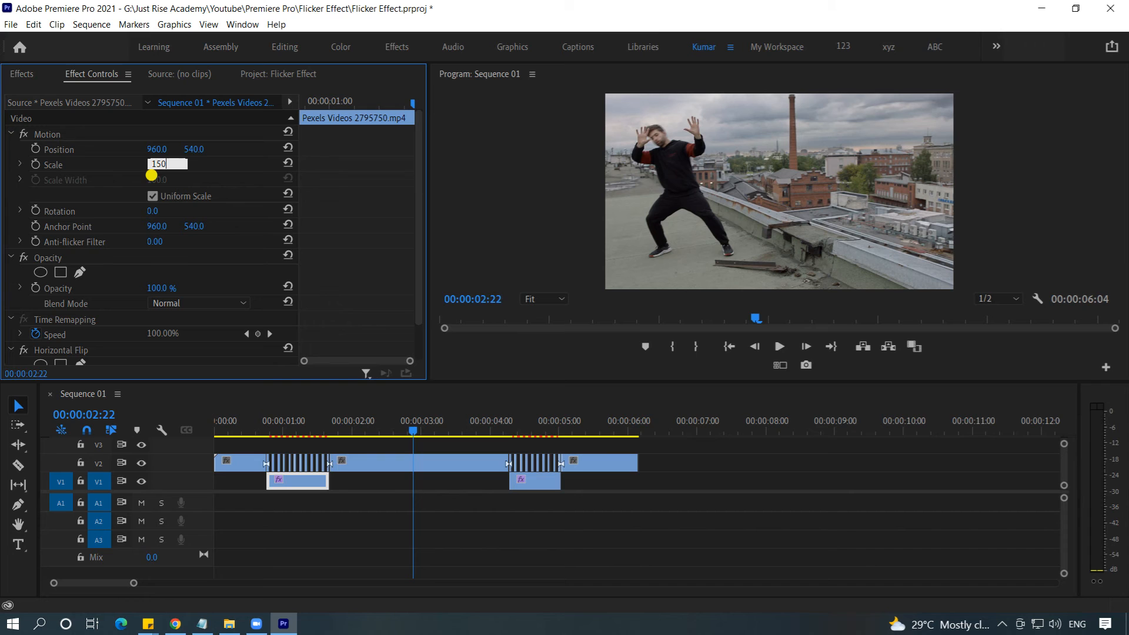
text(150)
key(Return)
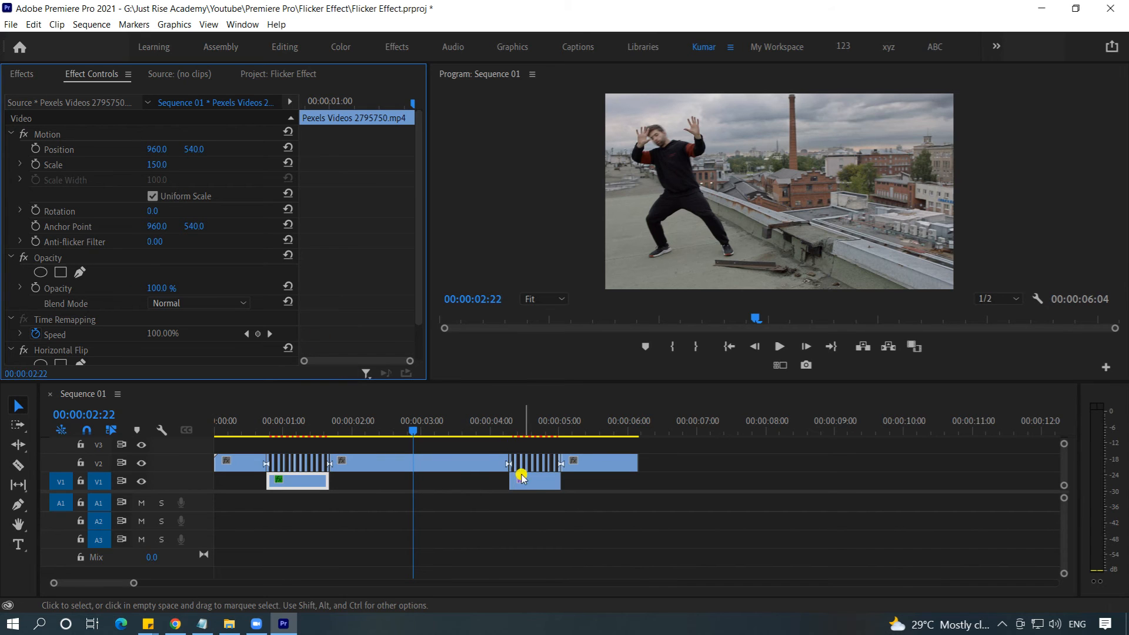
Step: Set the Scale of the V1 clip beneath the second flicker section to 150
click(536, 481)
click(160, 163)
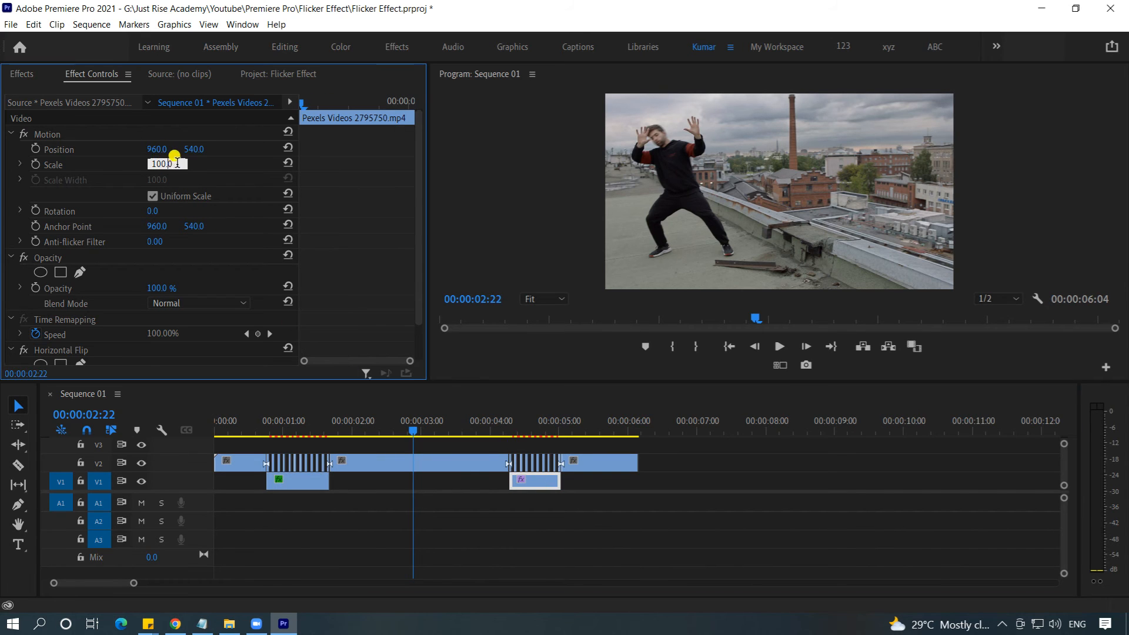
text(150)
key(Return)
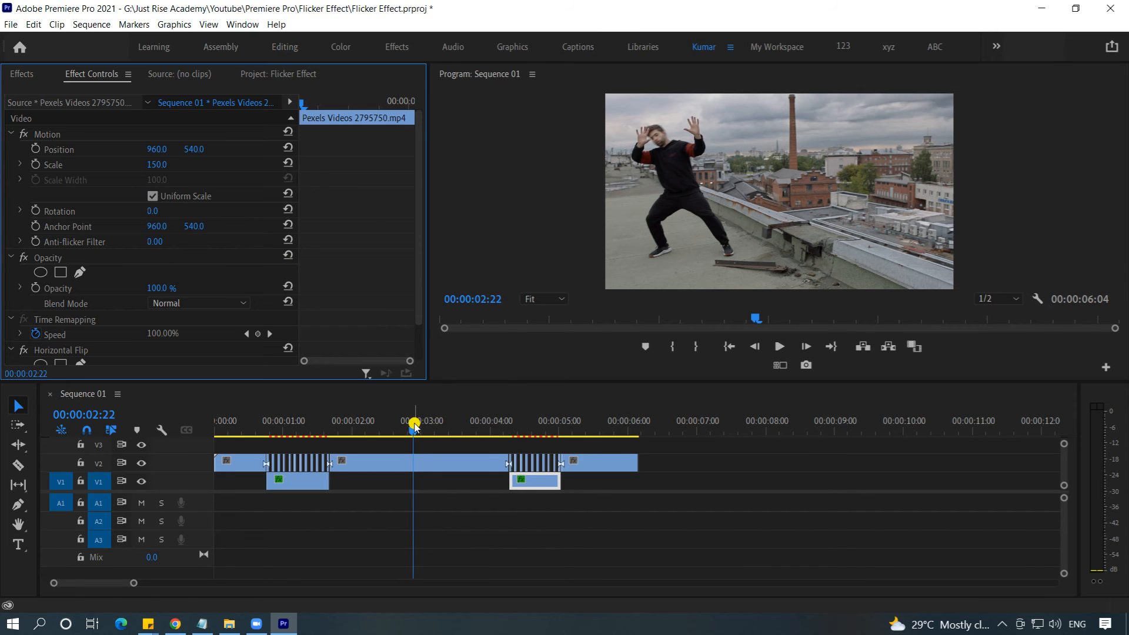
Step: Play the sequence from its start through both flicker sections to review the flipped and enlarged V1 clips
drag(413, 426, 337, 432)
click(318, 481)
key(Home)
key(space)
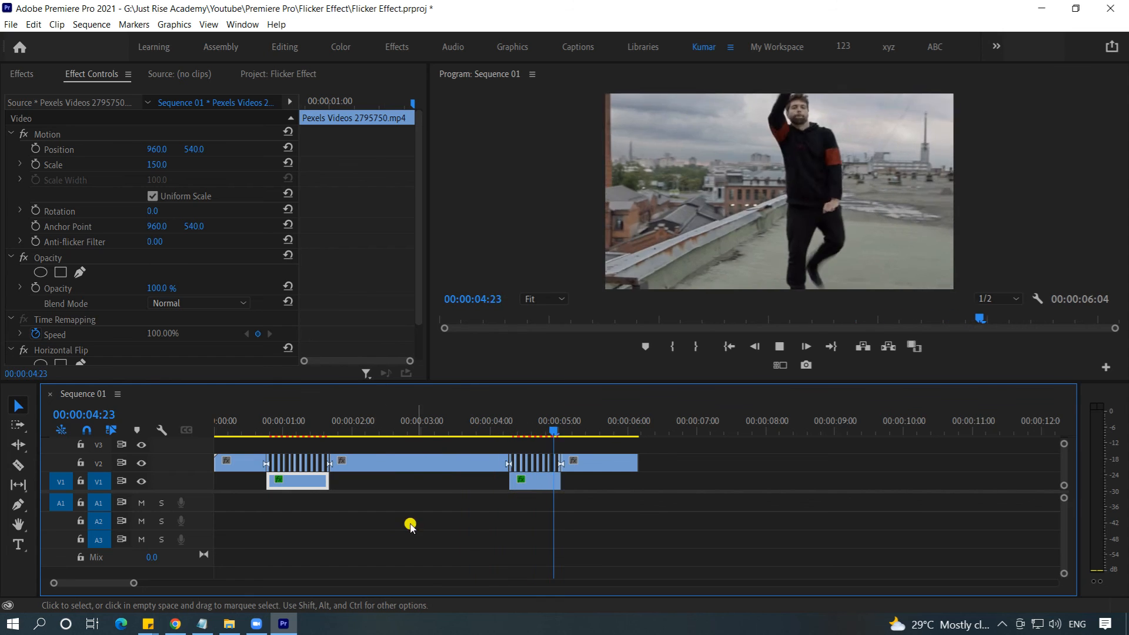
key(space)
Step: Maximize the Program monitor and play the sequence from the beginning to check the flicker effect at a larger size
click(520, 296)
key(grave)
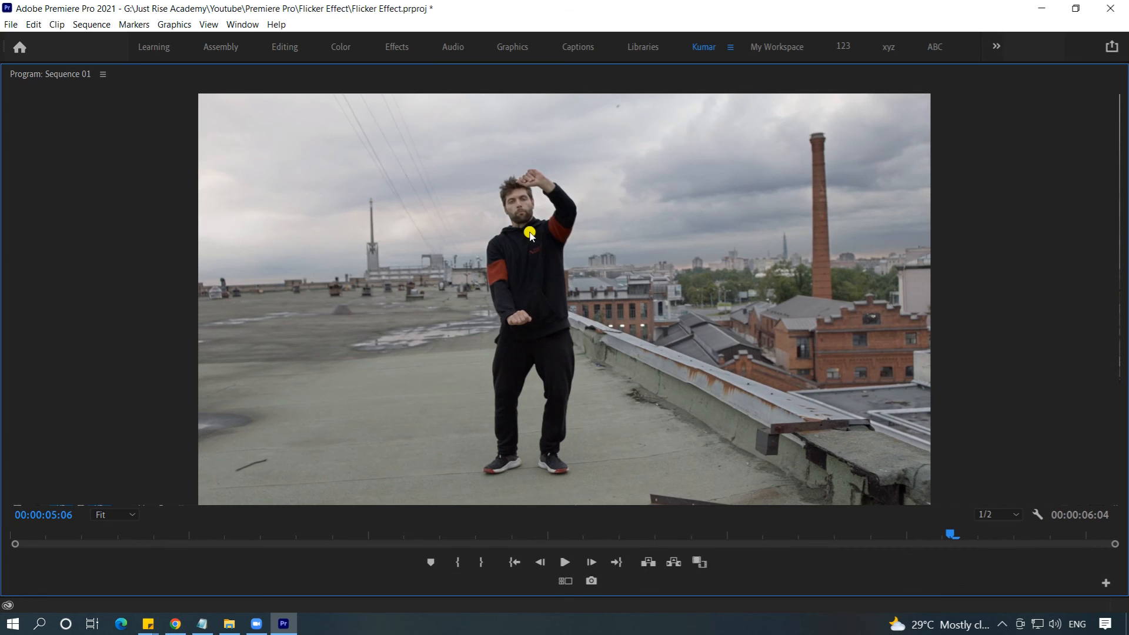
key(Home)
key(space)
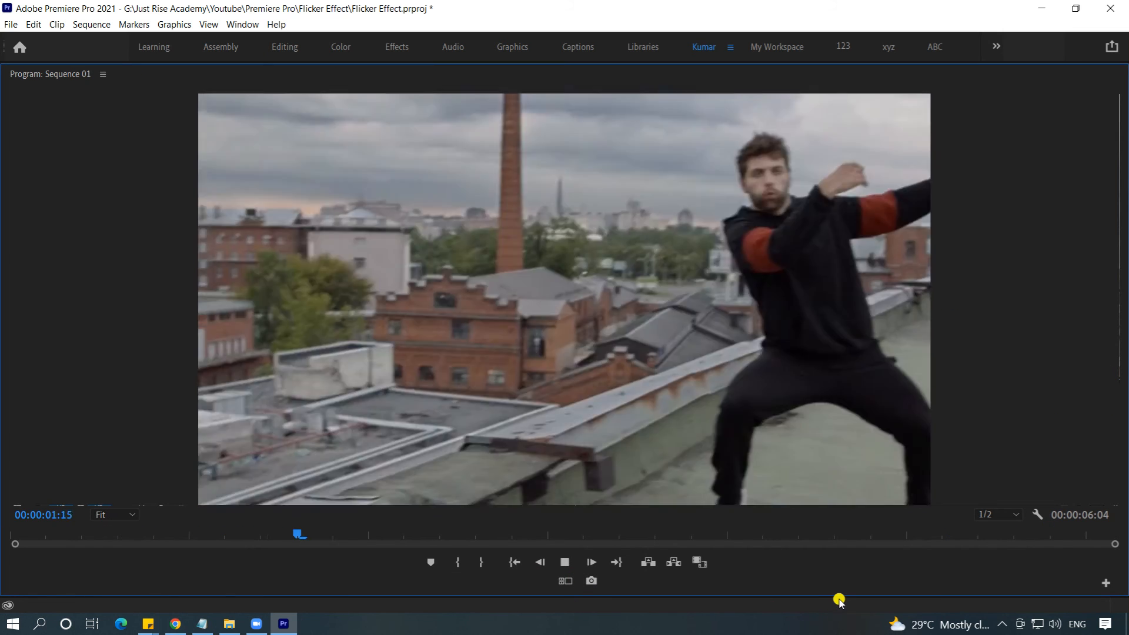